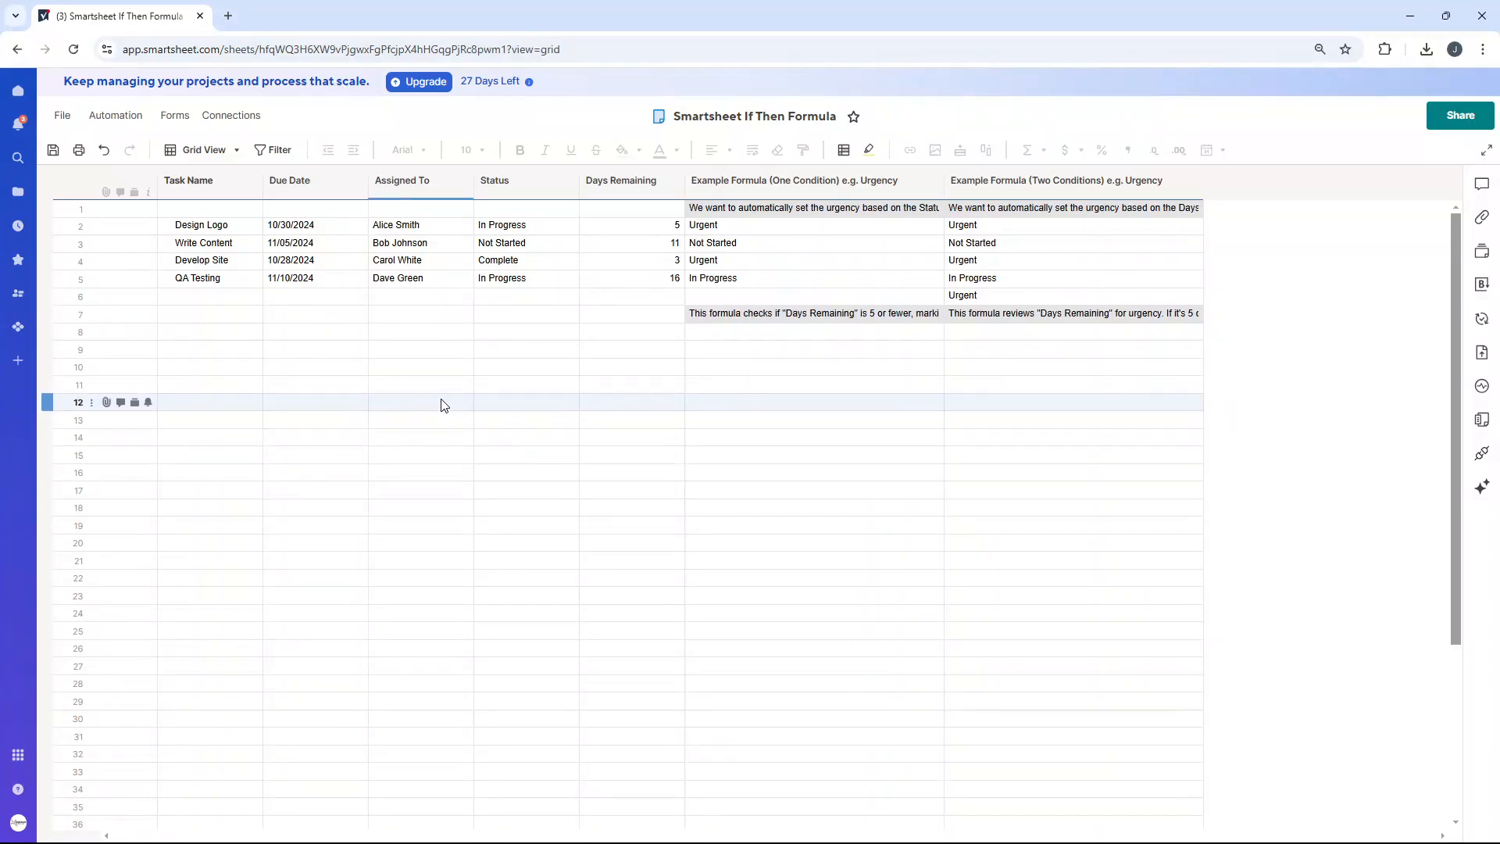
Review the Task Name, Due Date, Assigned To, Status and Days Remaining columns of the sheet
left_click(214, 185)
left_click(317, 186)
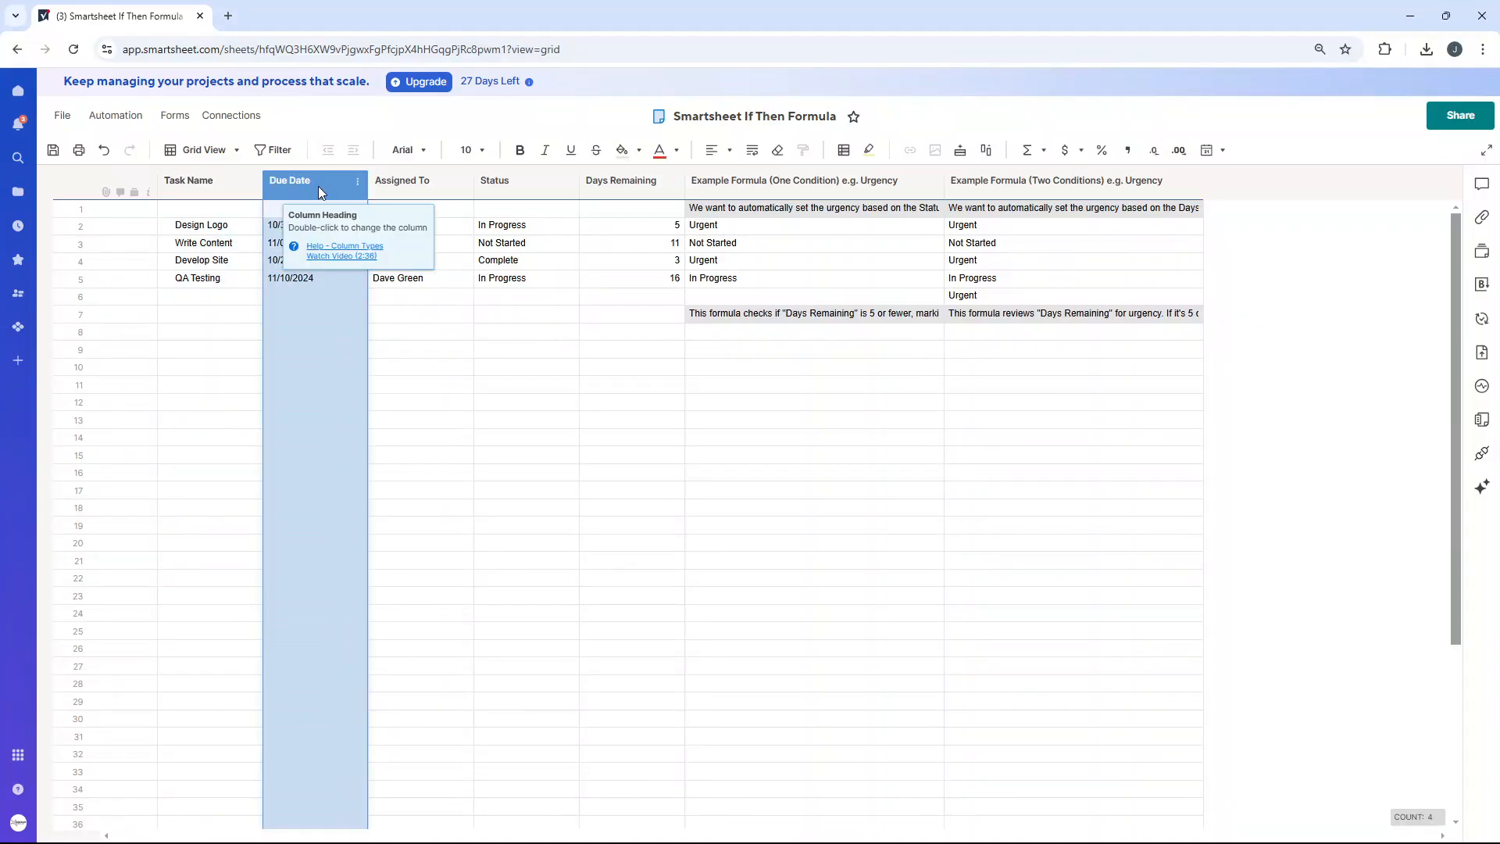
left_click(402, 181)
left_click(500, 183)
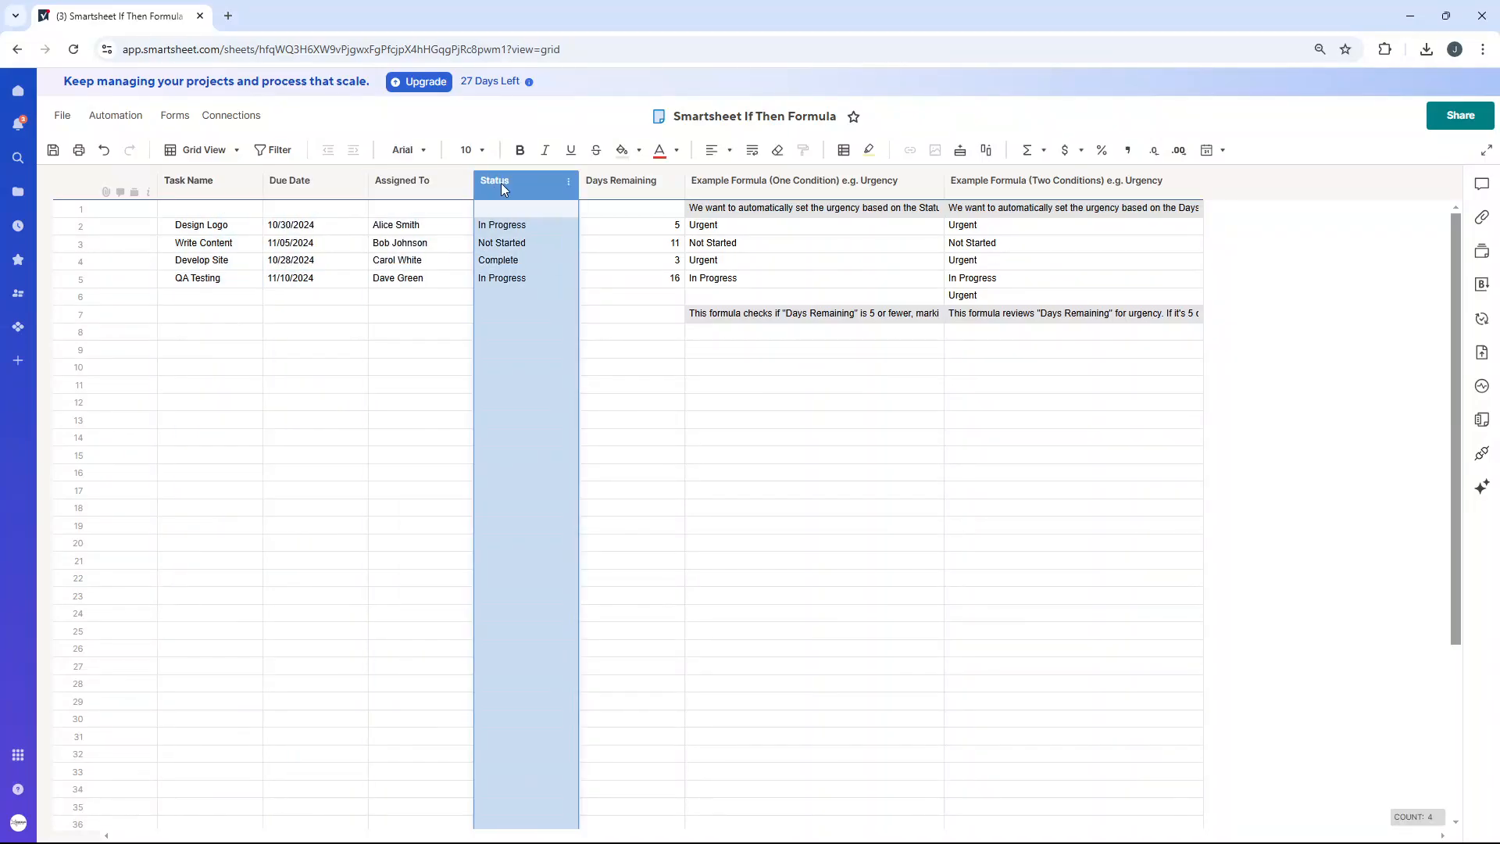
left_click(594, 184)
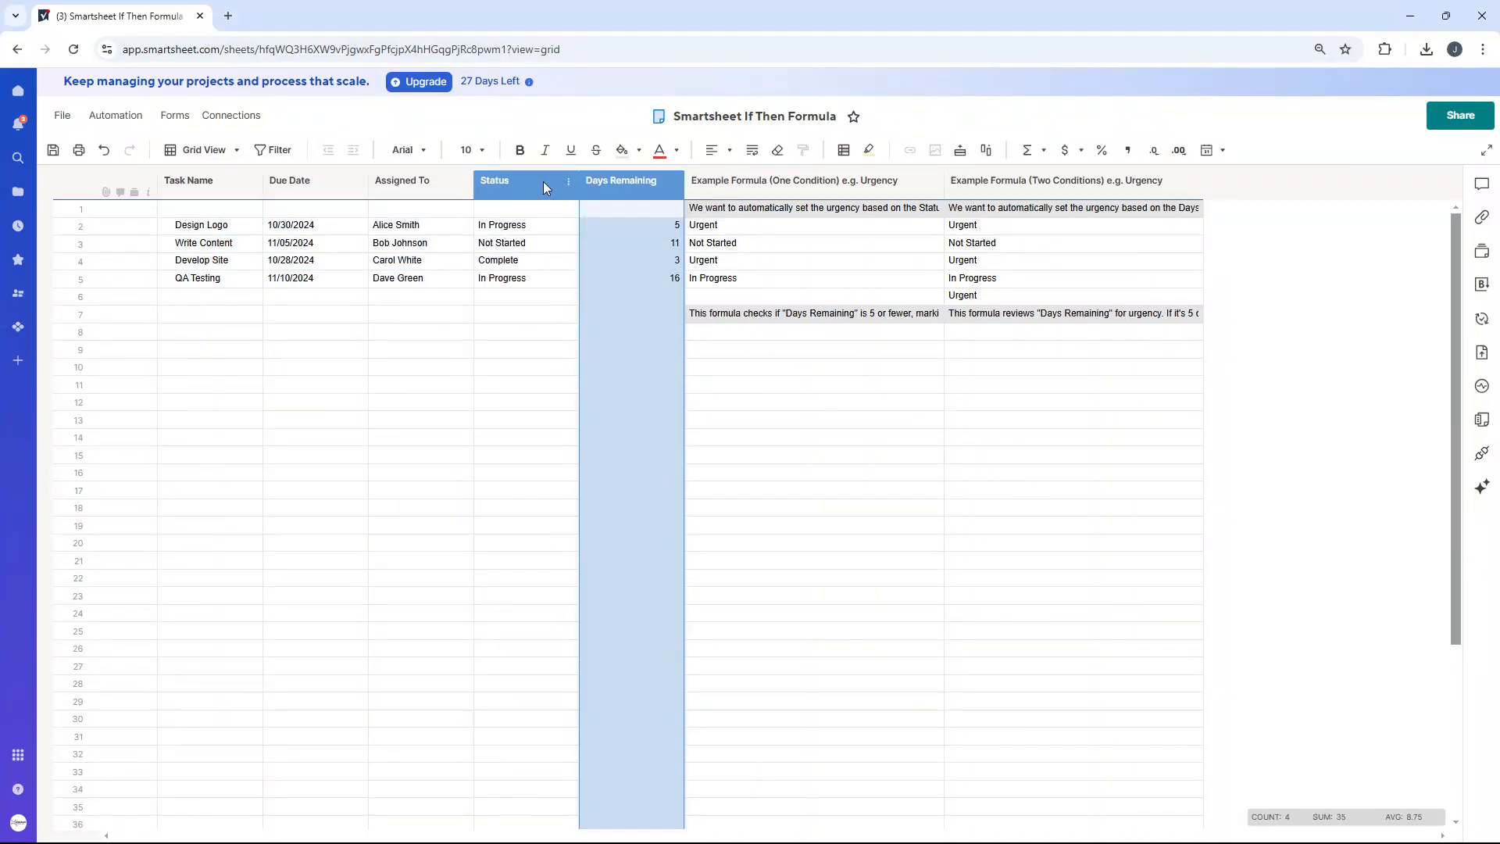
left_click(514, 186, "shift")
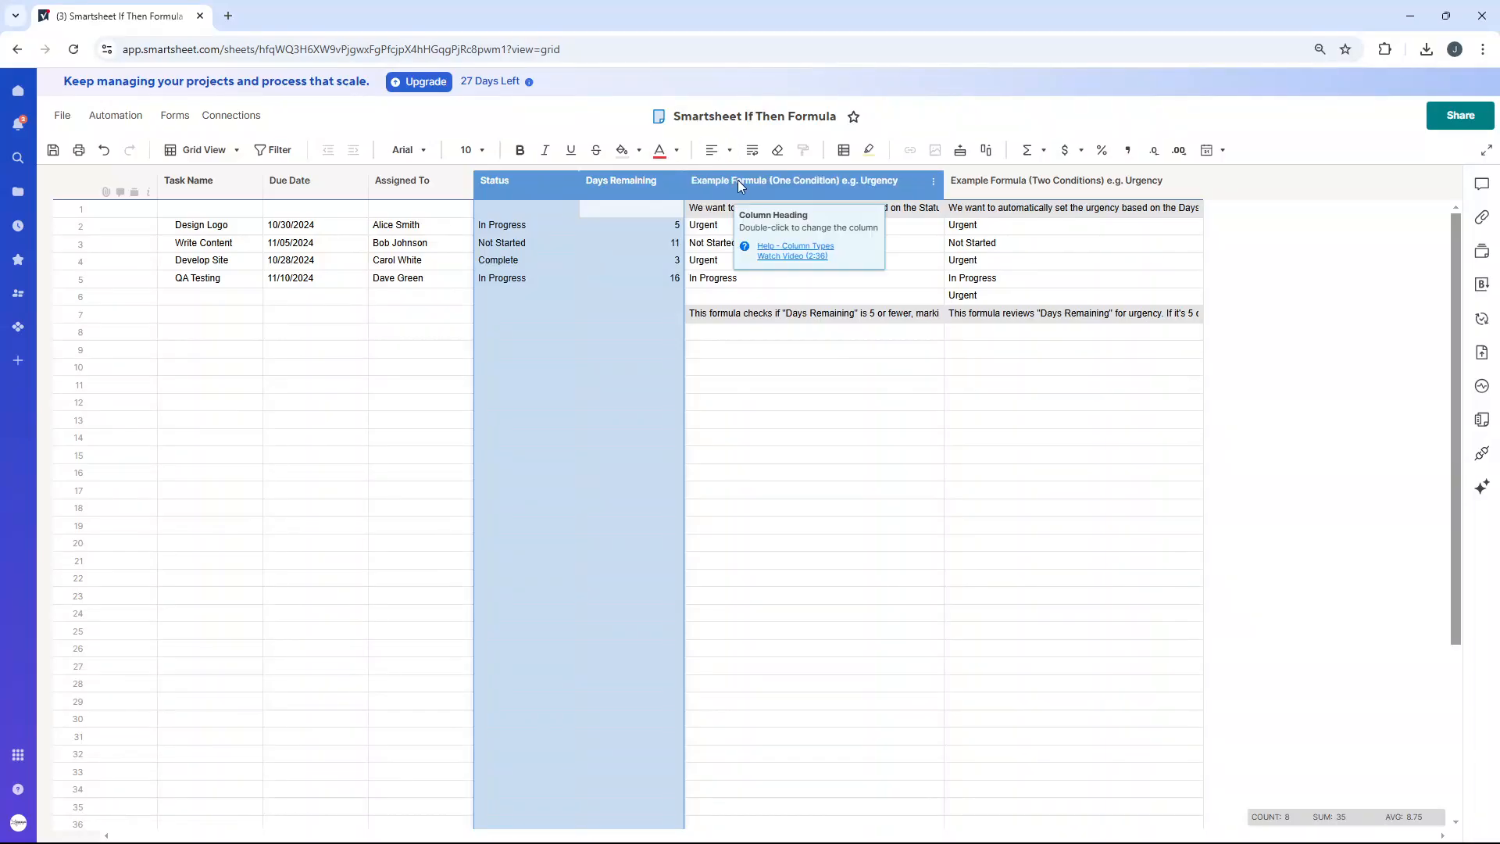
left_click(1343, 284)
Wrap the text in row 1 so the long urgency rule descriptions can be read in full
double_click(861, 209)
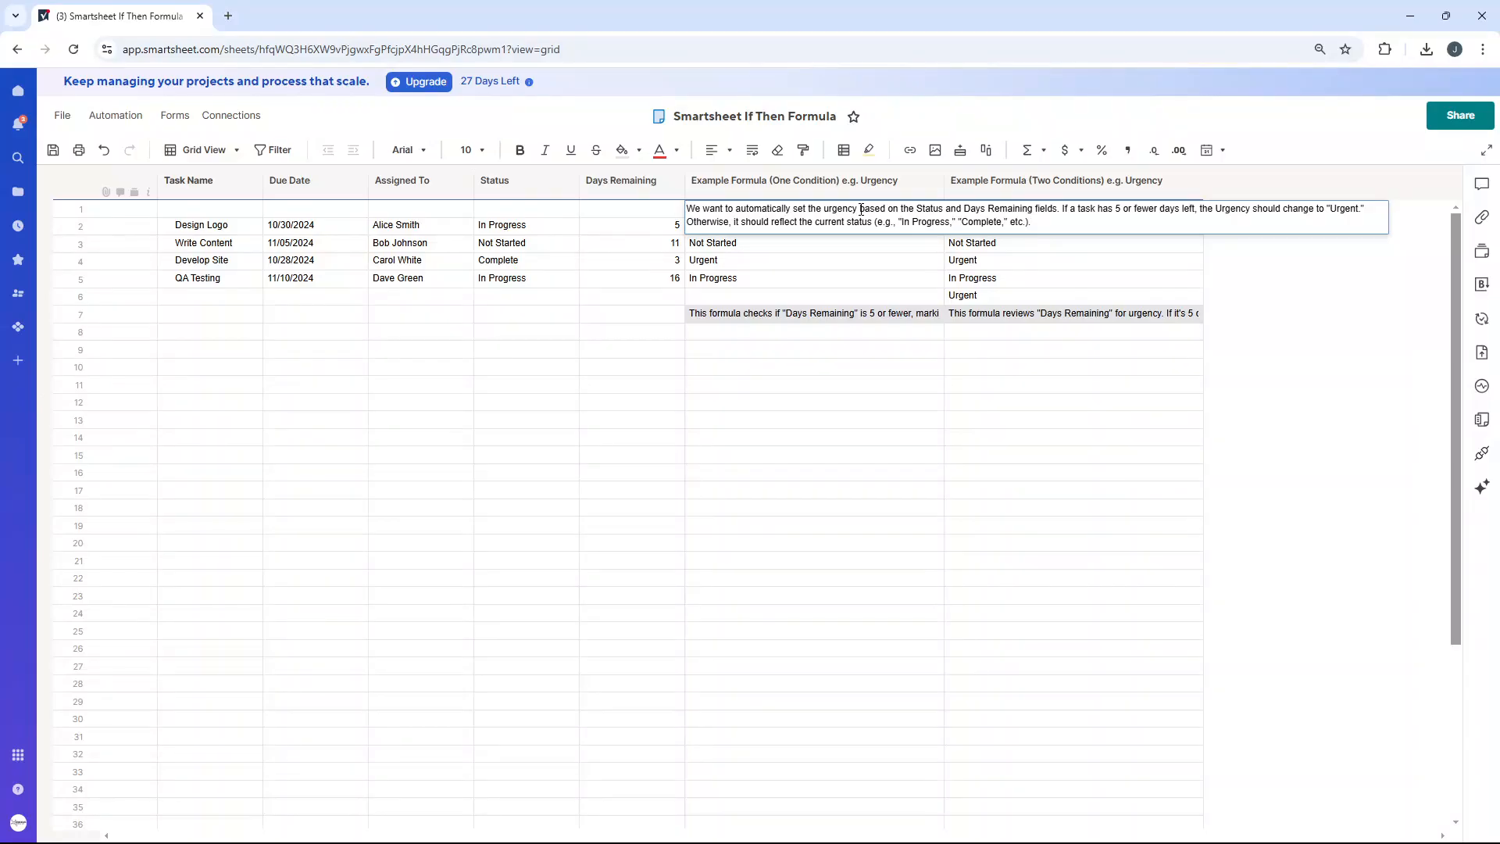
left_click(813, 368)
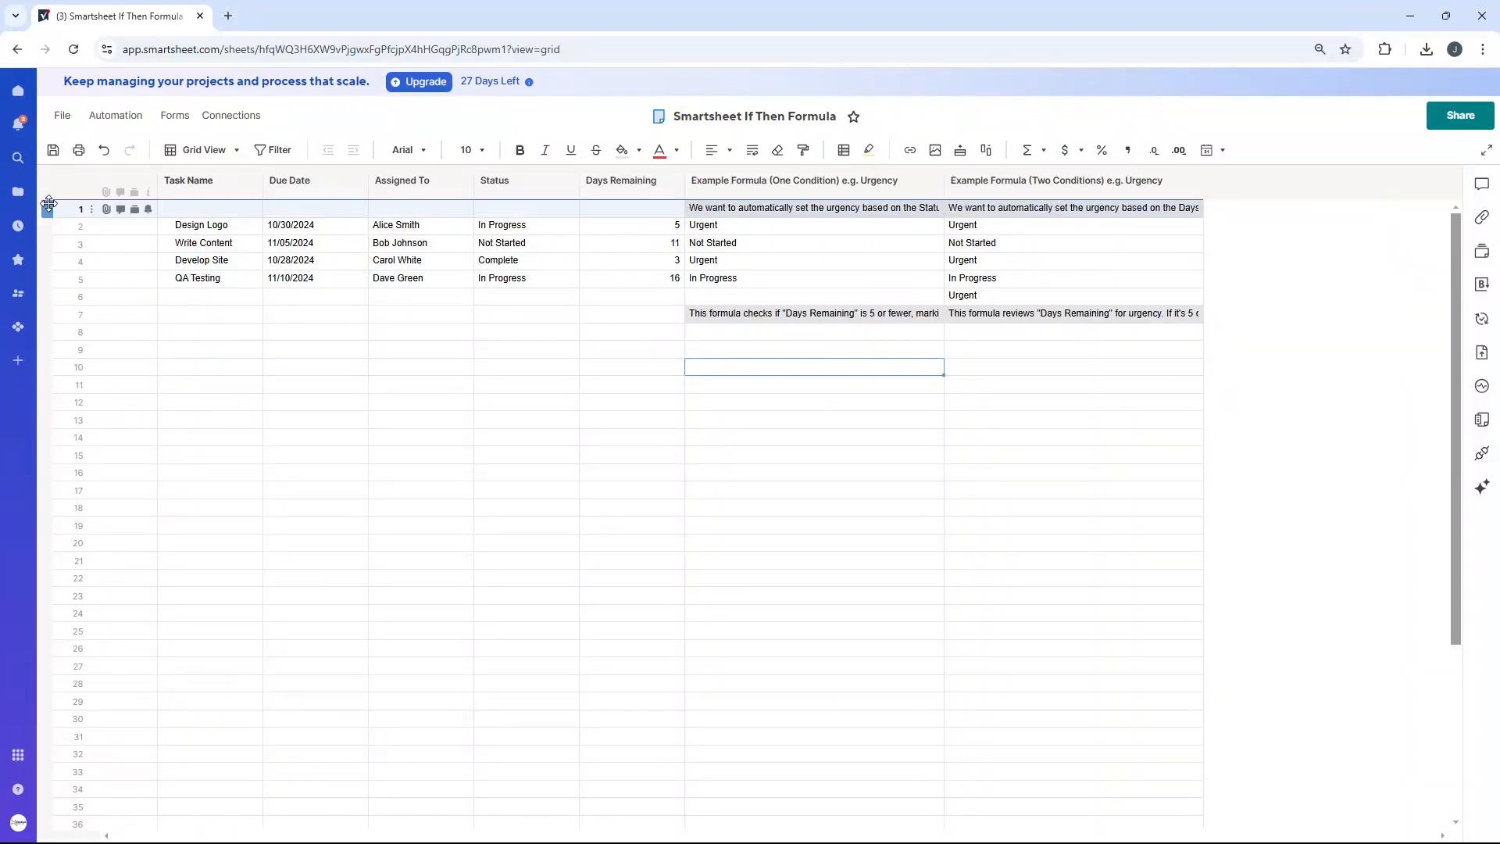
left_click(79, 209)
left_click(752, 150)
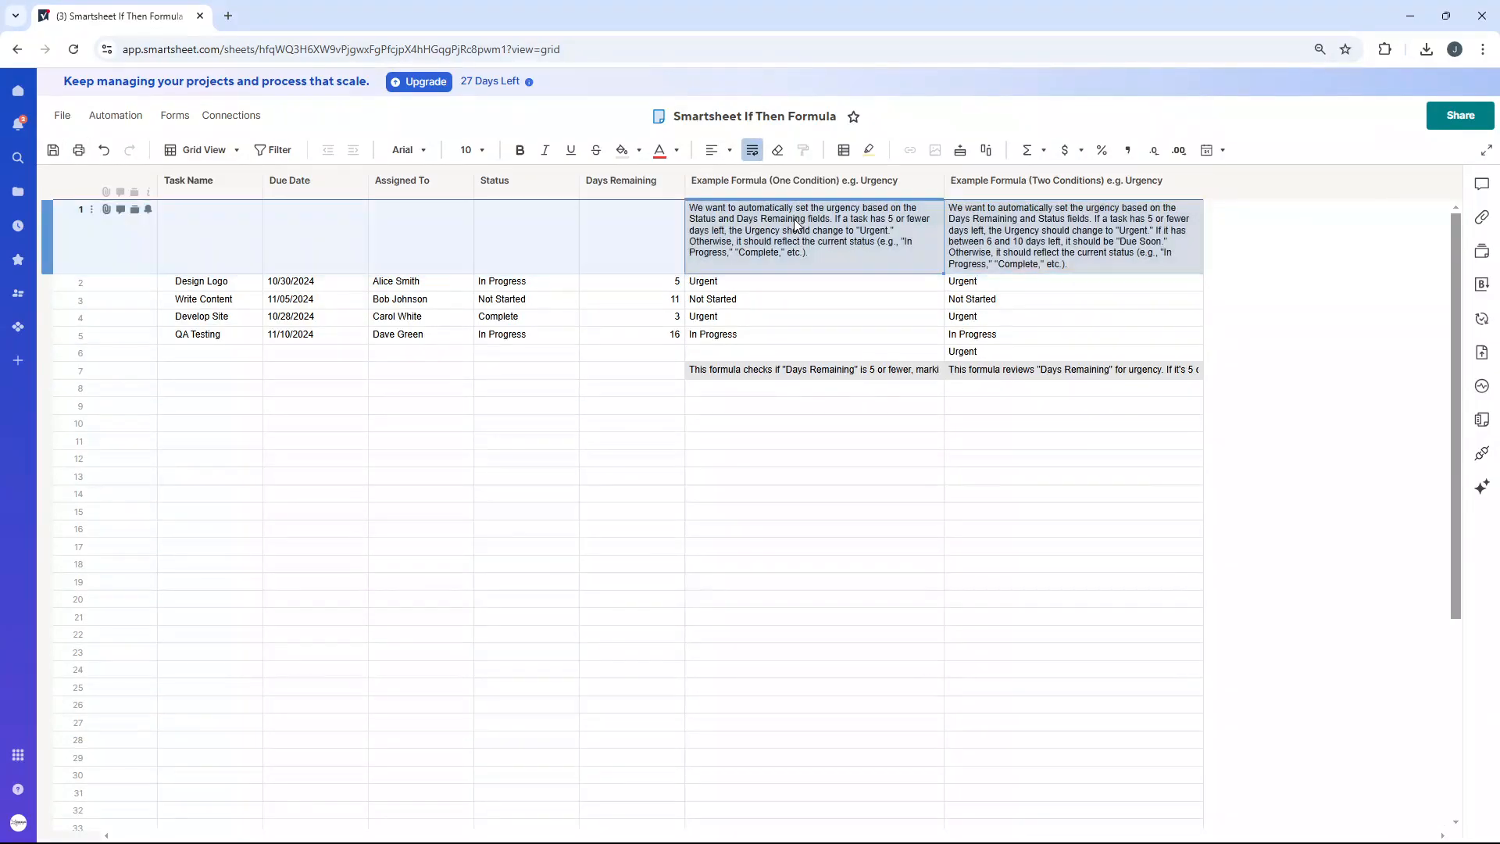
Read the full urgency rule description in row 1 of the one-condition example column
double_click(795, 221)
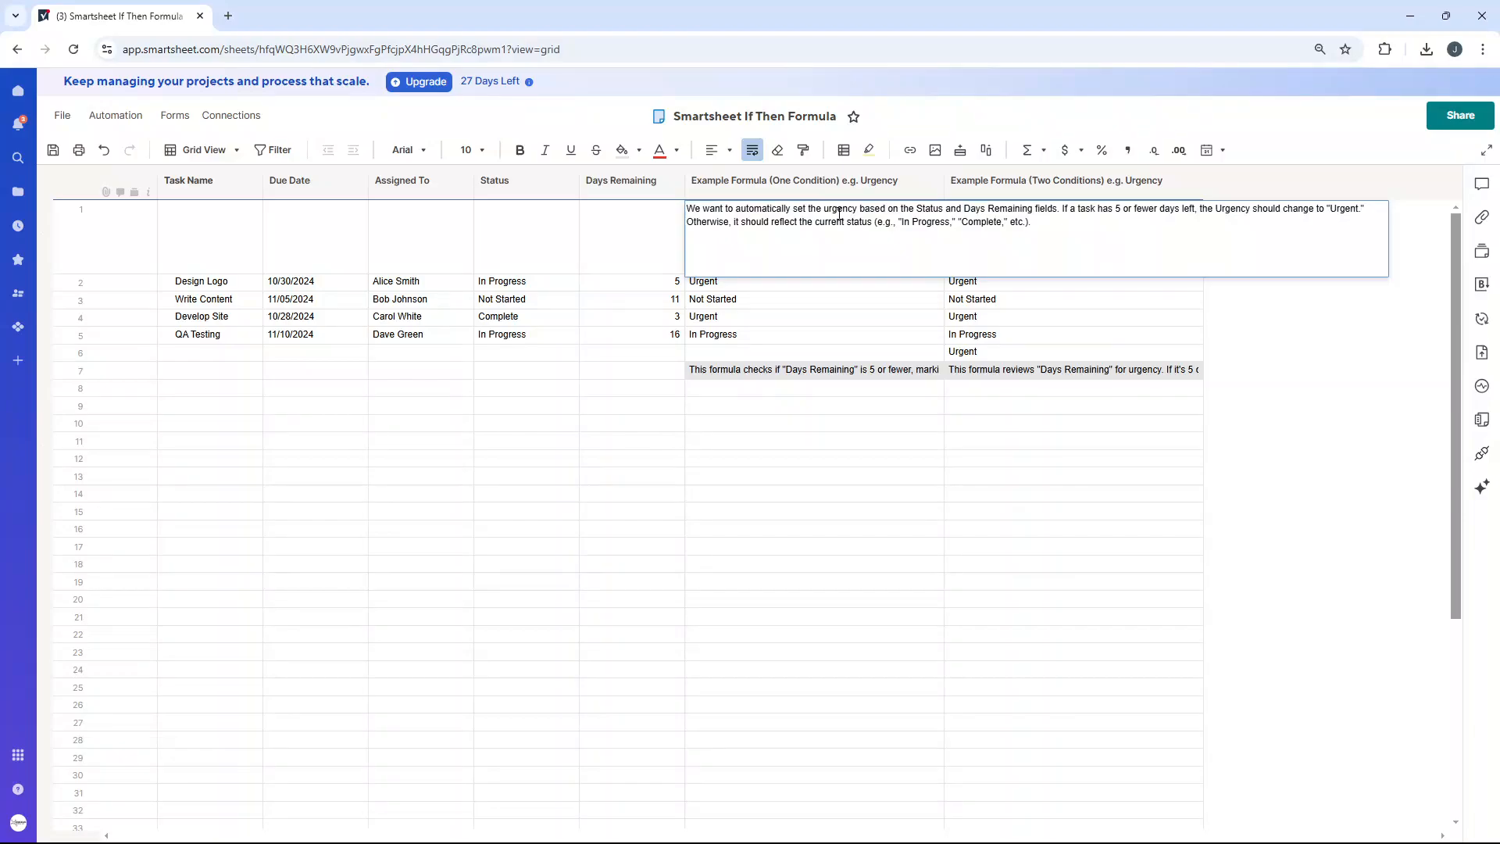
left_click(878, 184)
key("Escape")
Examine the condition and result values in the Design Logo task's one-condition urgency IF formula
left_click(794, 285)
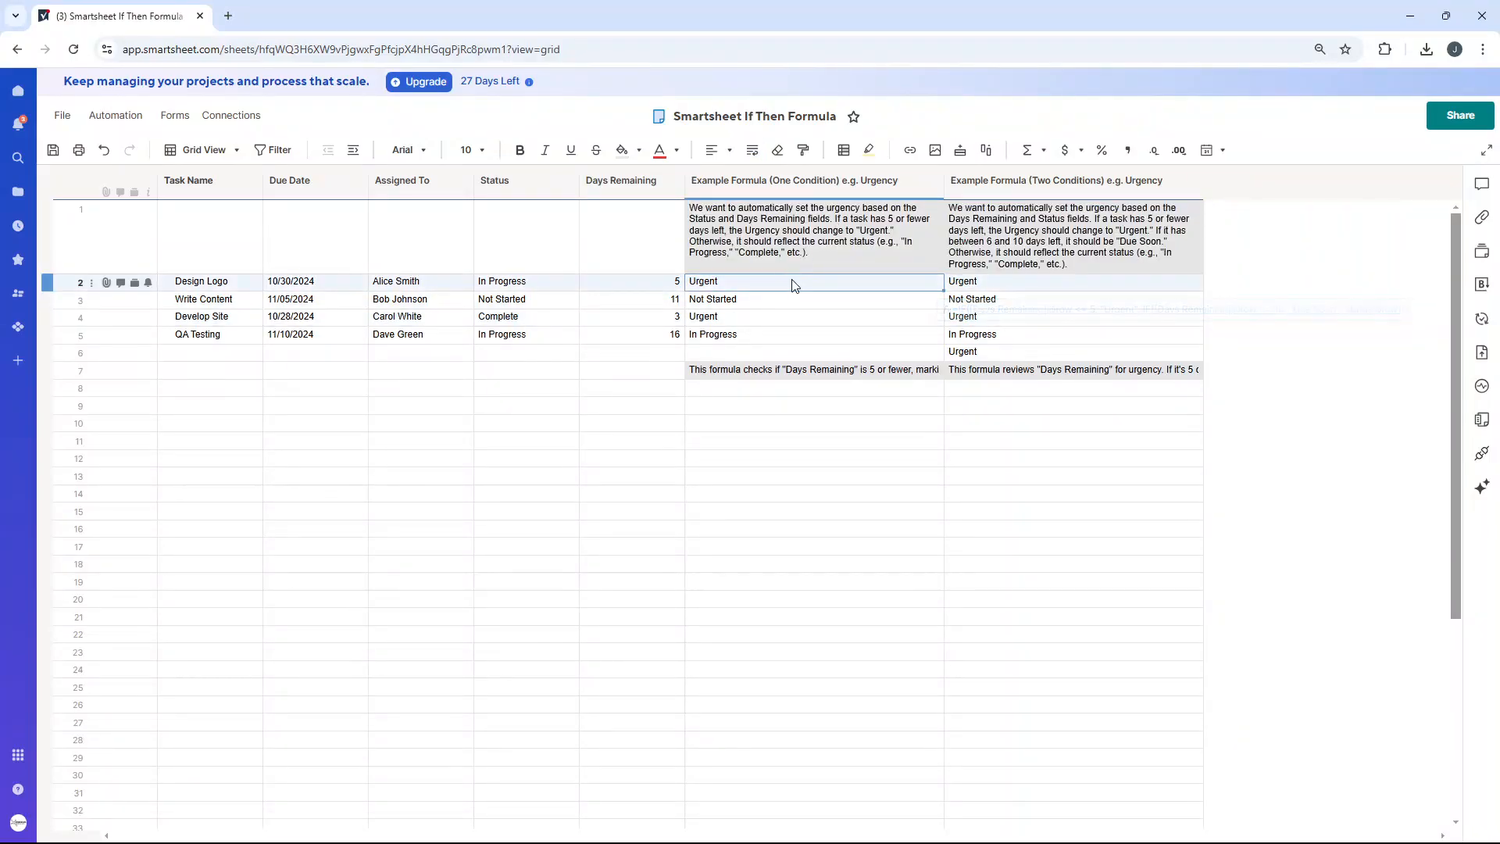
double_click(795, 283)
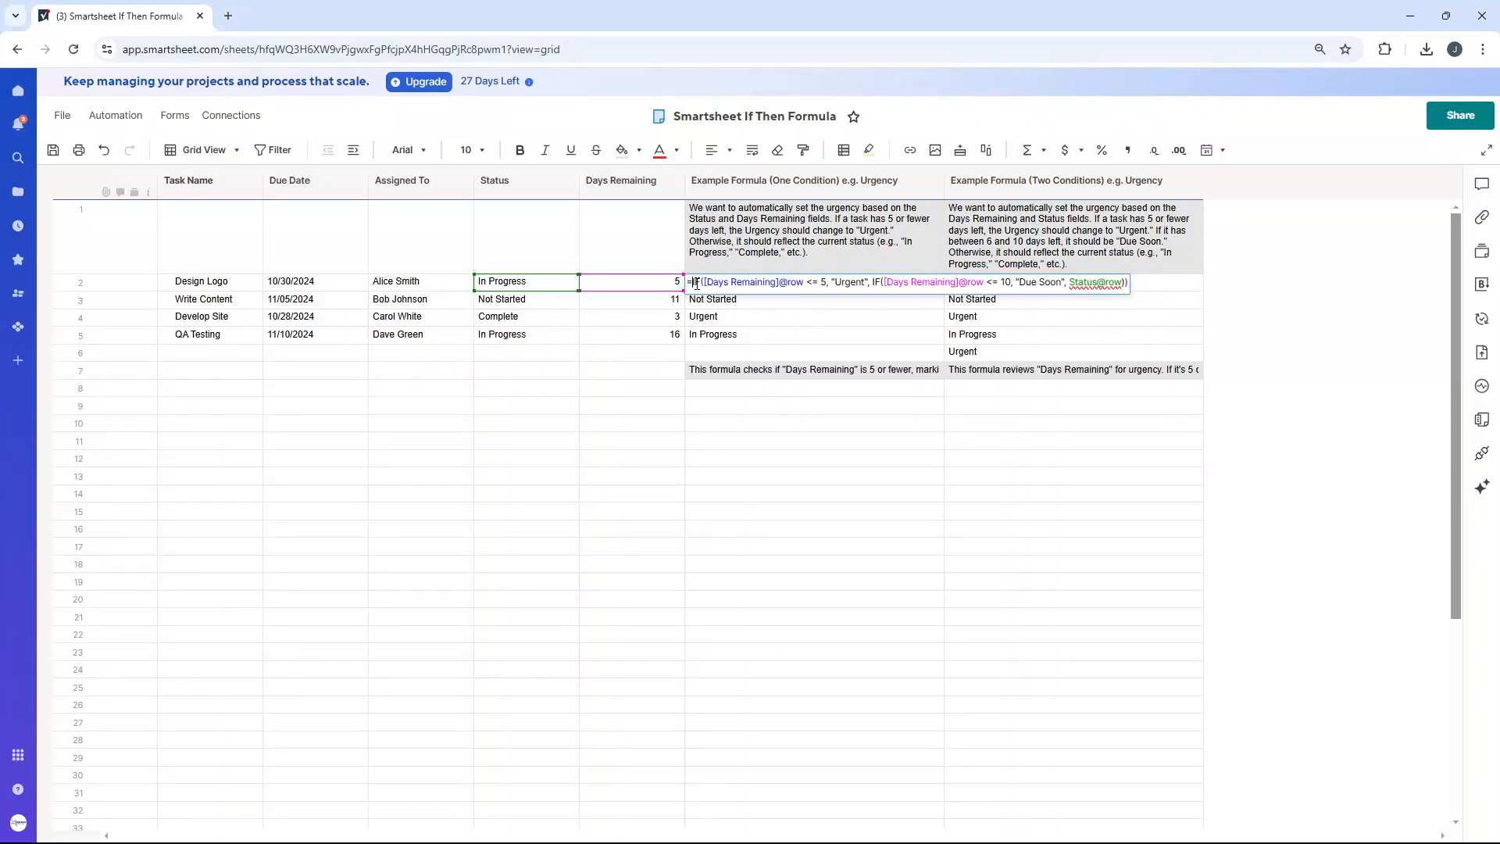
left_click_drag(707, 282, 828, 283)
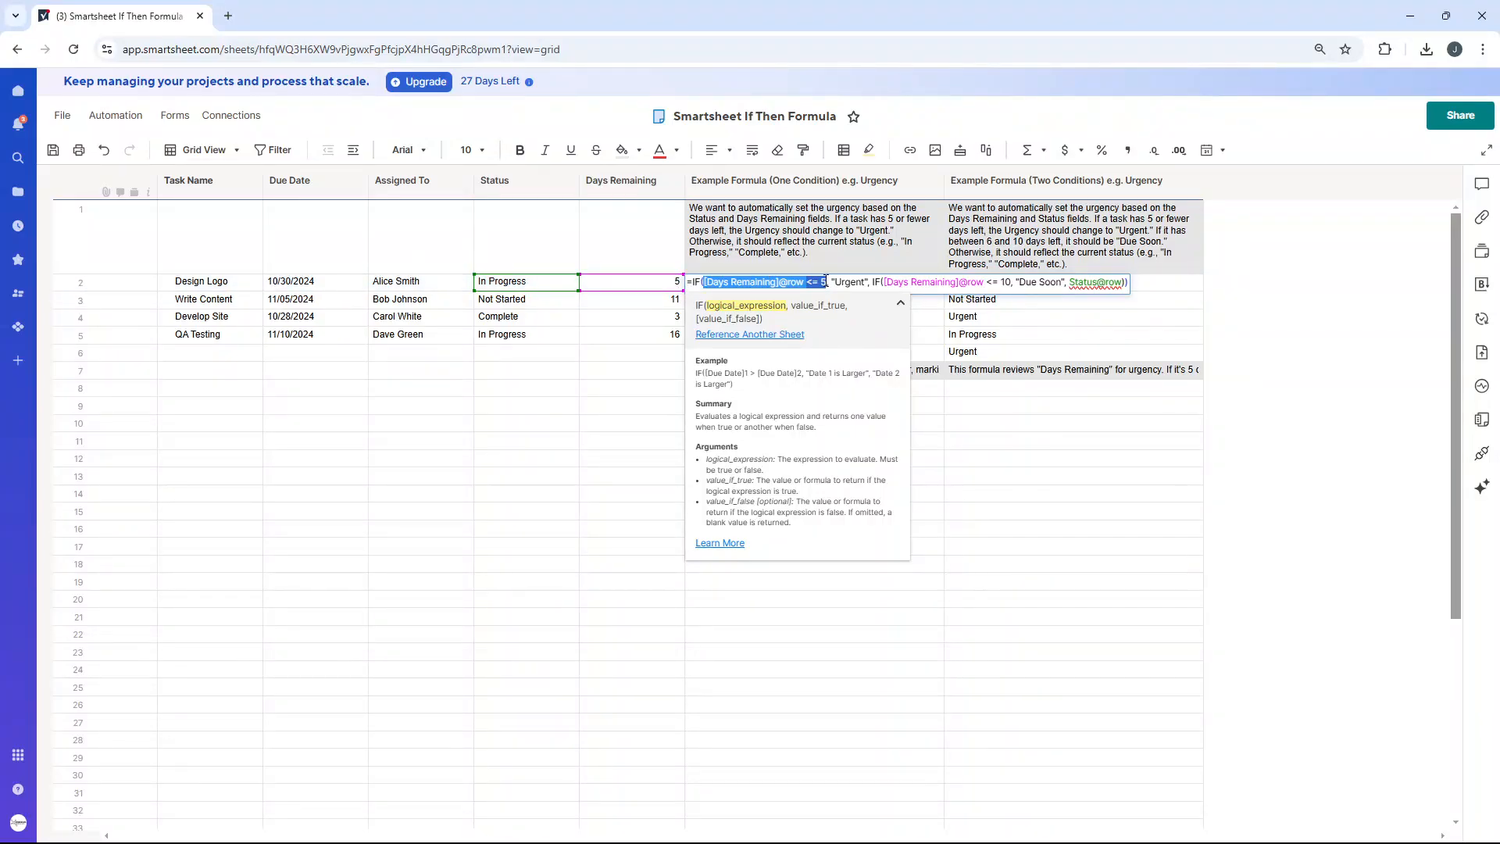
left_click(849, 283)
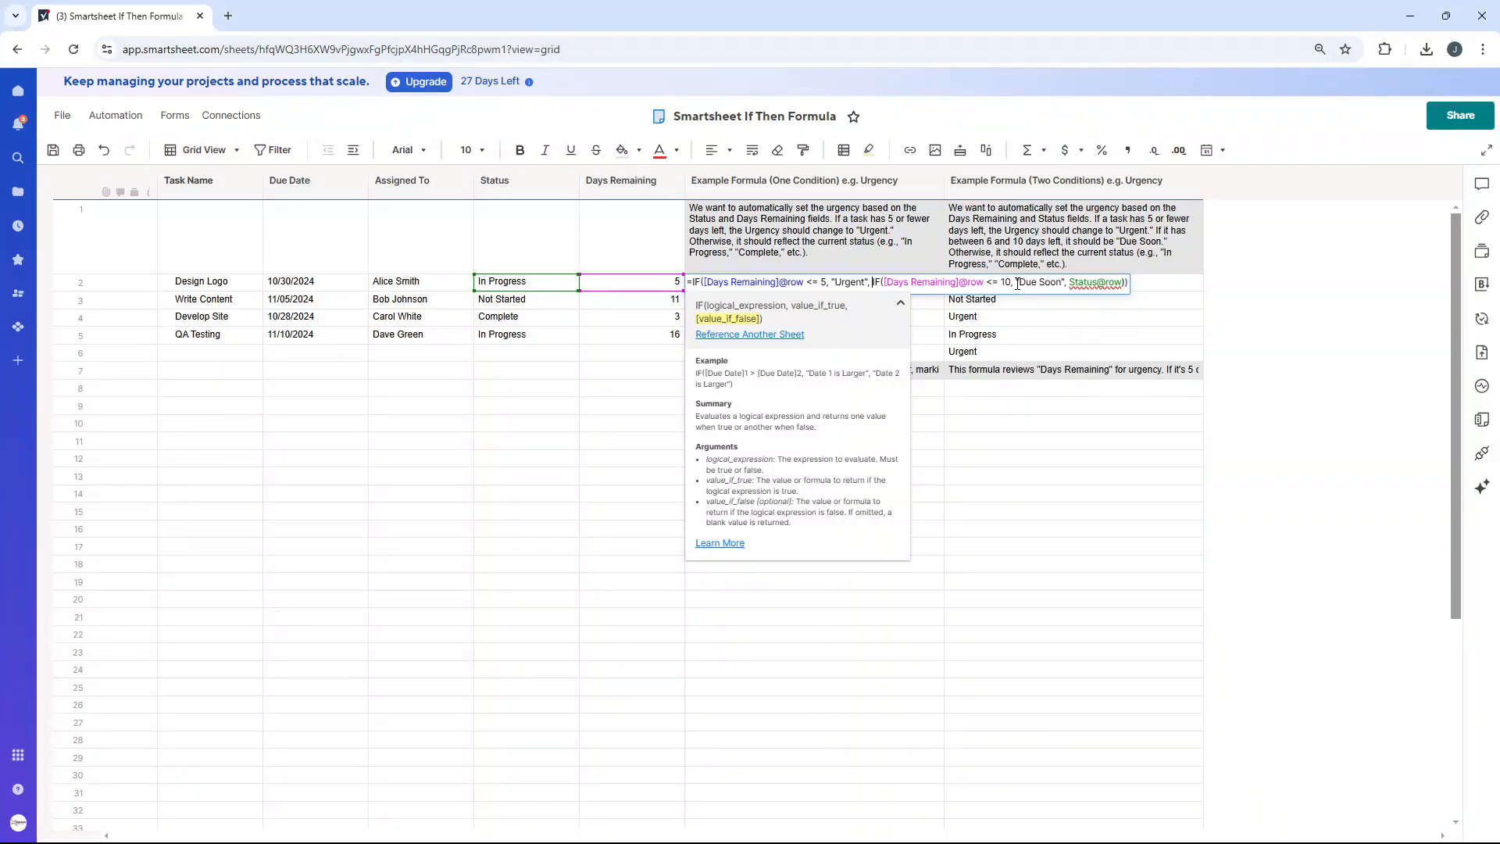
left_click_drag(1017, 284, 1063, 279)
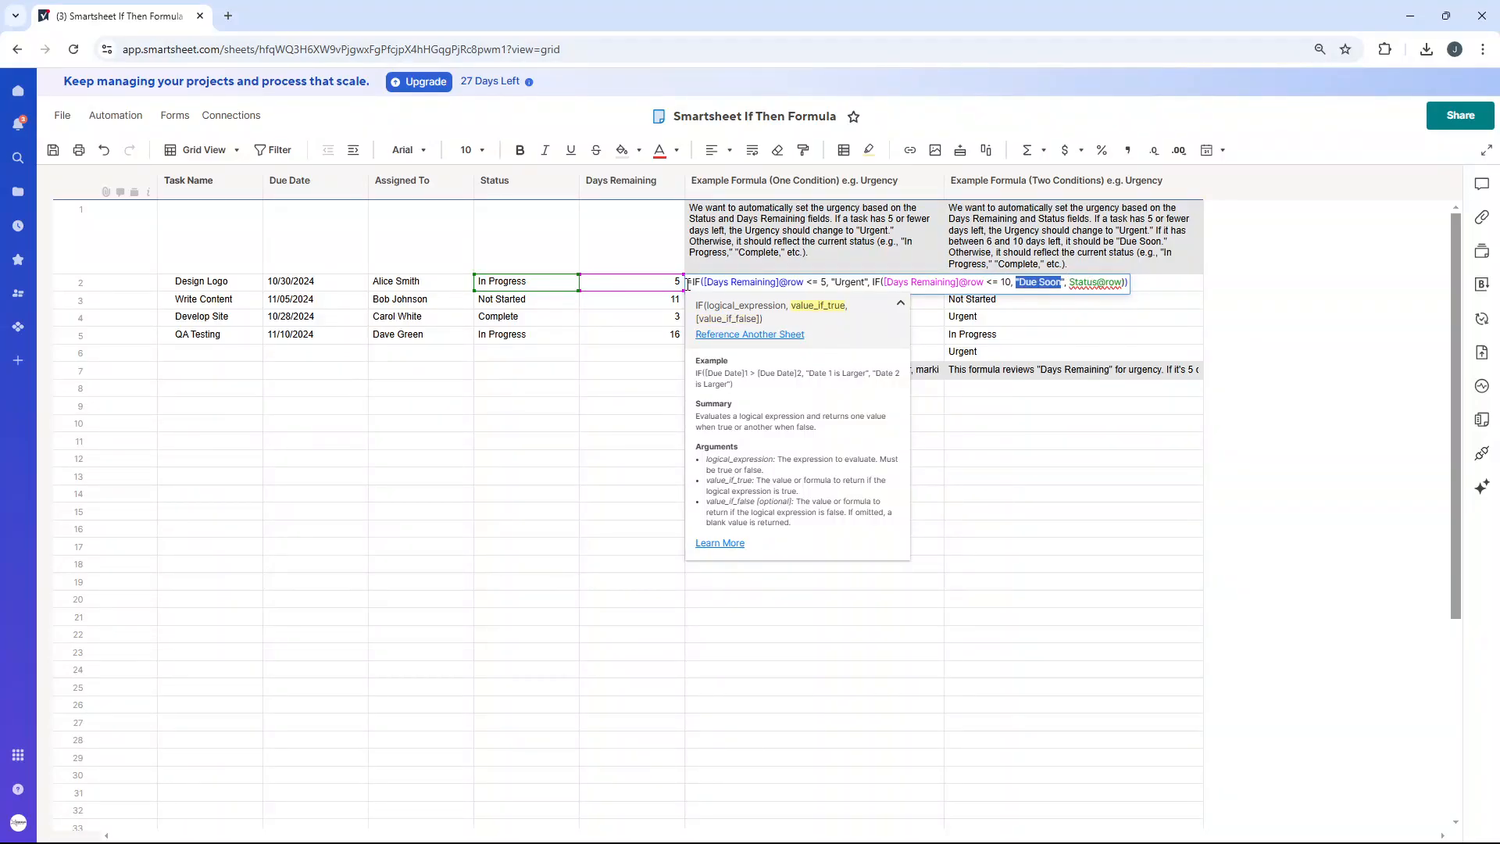
triple_click(951, 284)
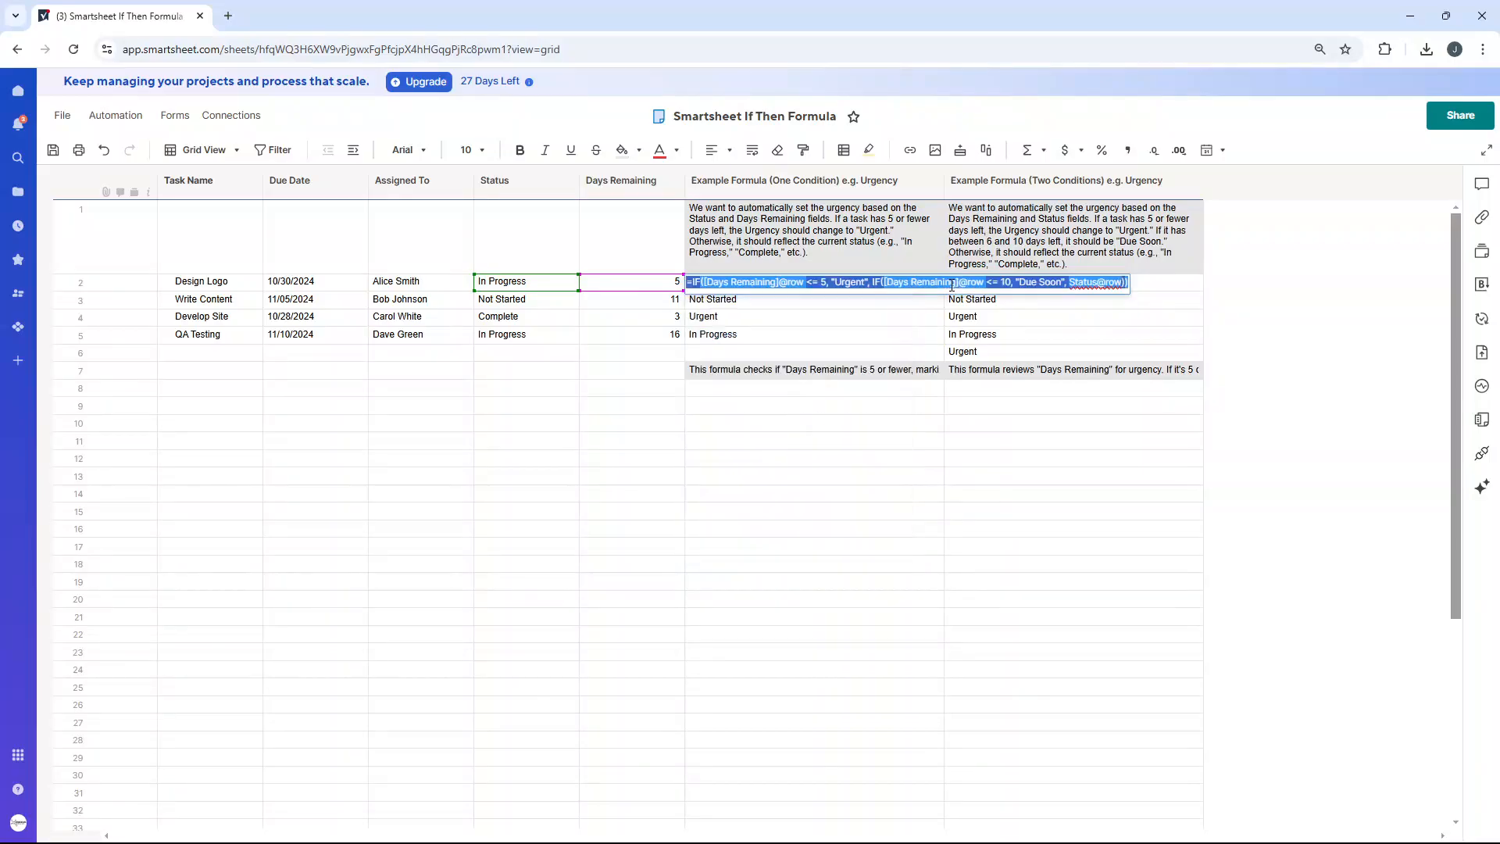
left_click(807, 378)
Wrap the text in row 7 and open the one-condition formula explanation for reading
left_click(89, 372)
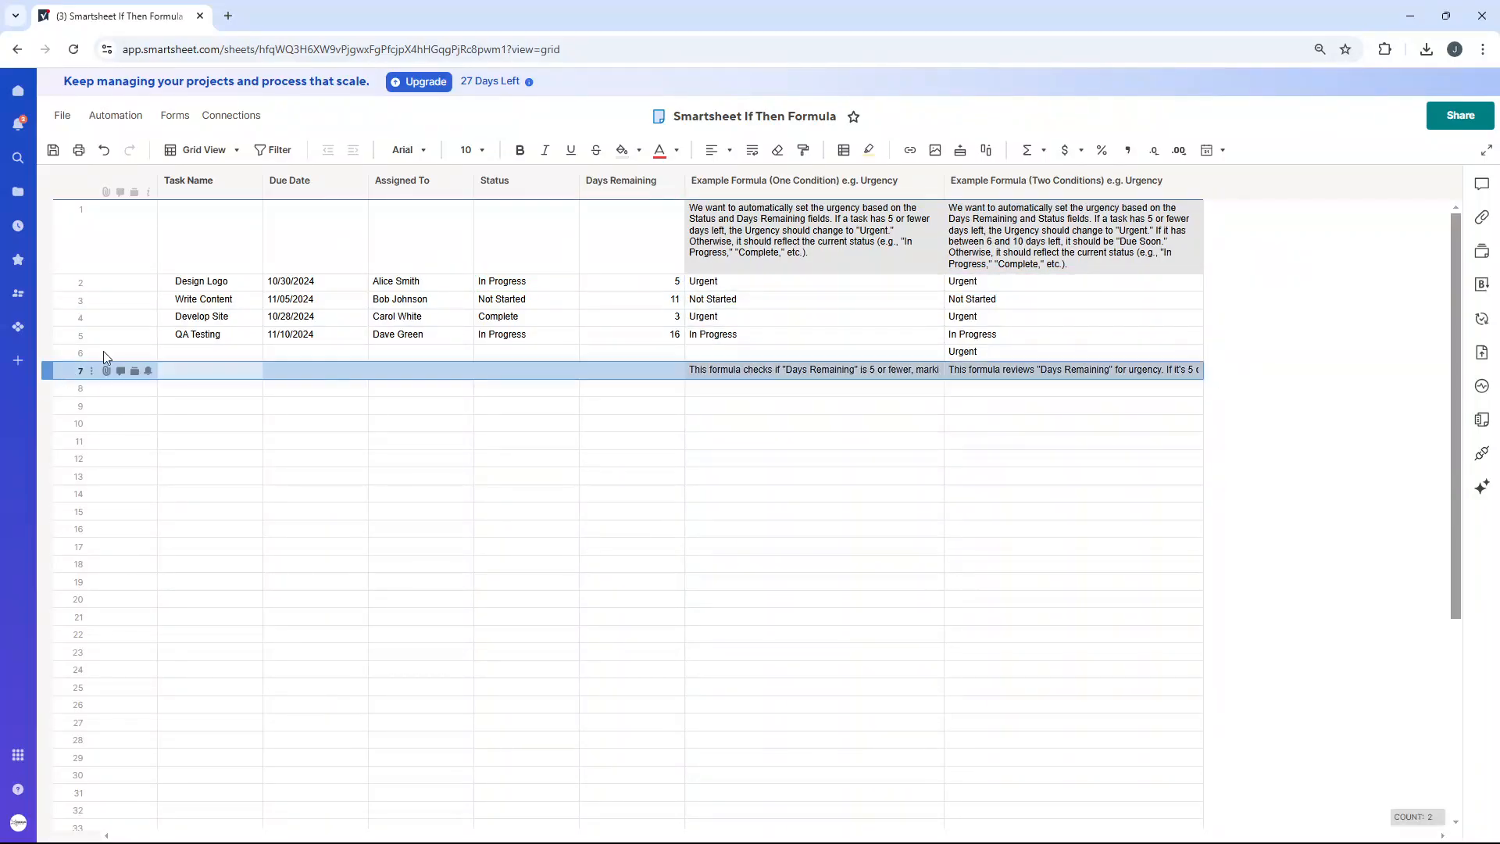
left_click(753, 150)
left_click(770, 372)
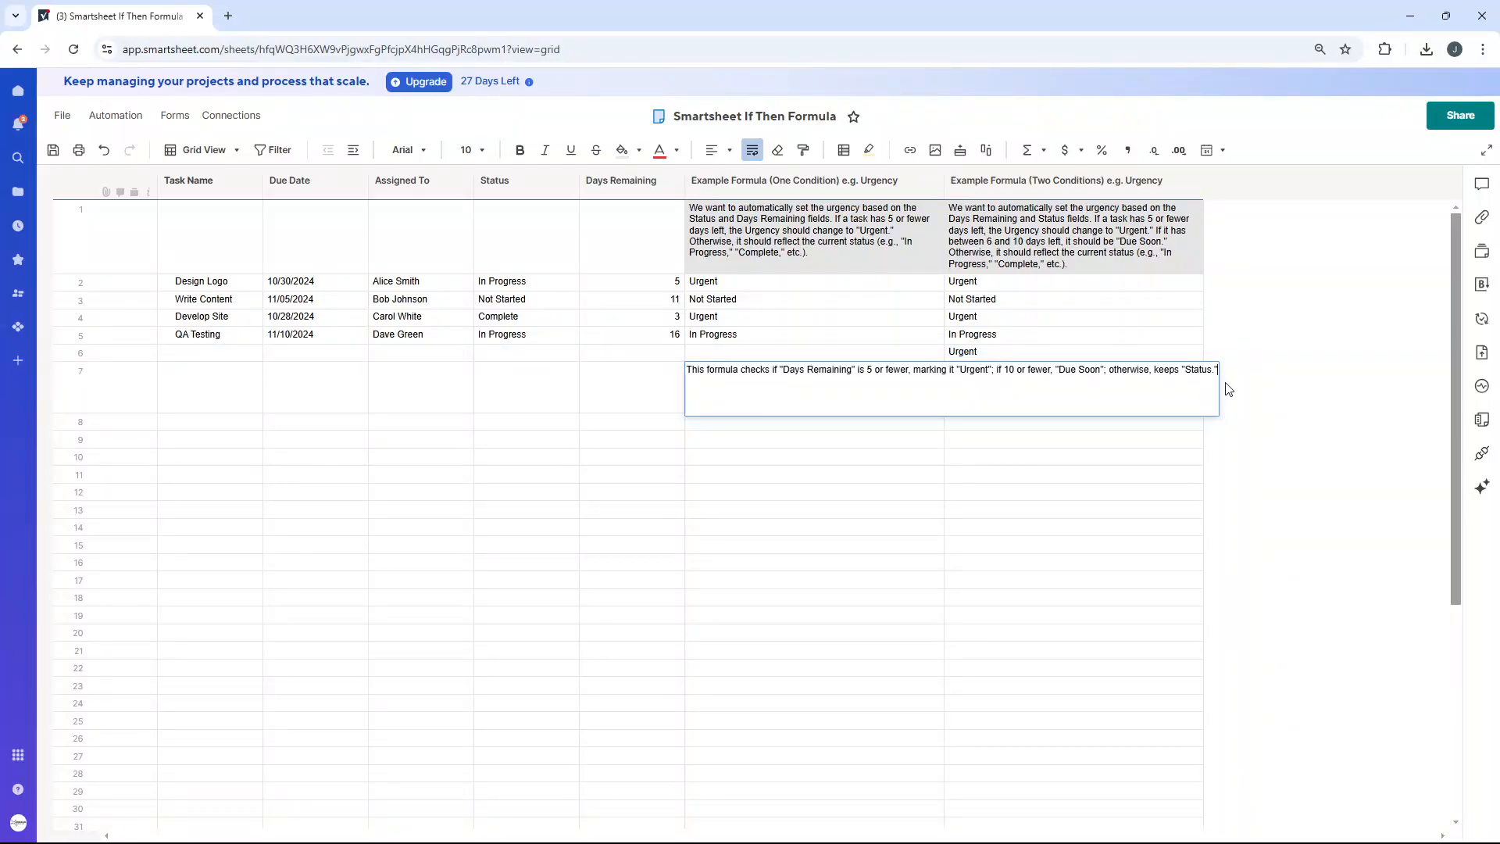
Inspect the one-condition urgency formula for the QA Testing task
left_click(787, 341)
left_click(787, 341)
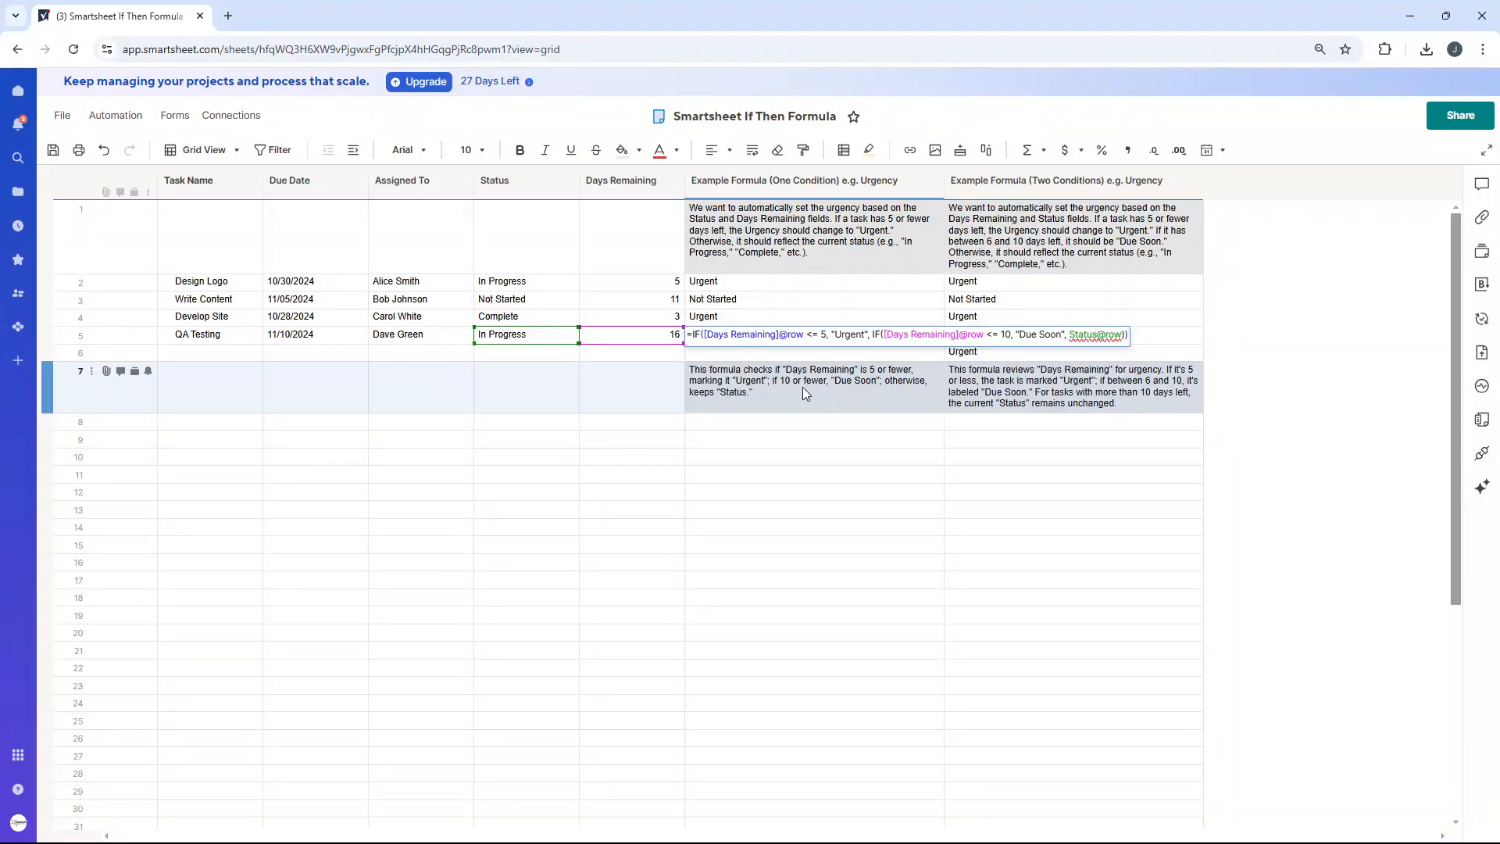
key("Return")
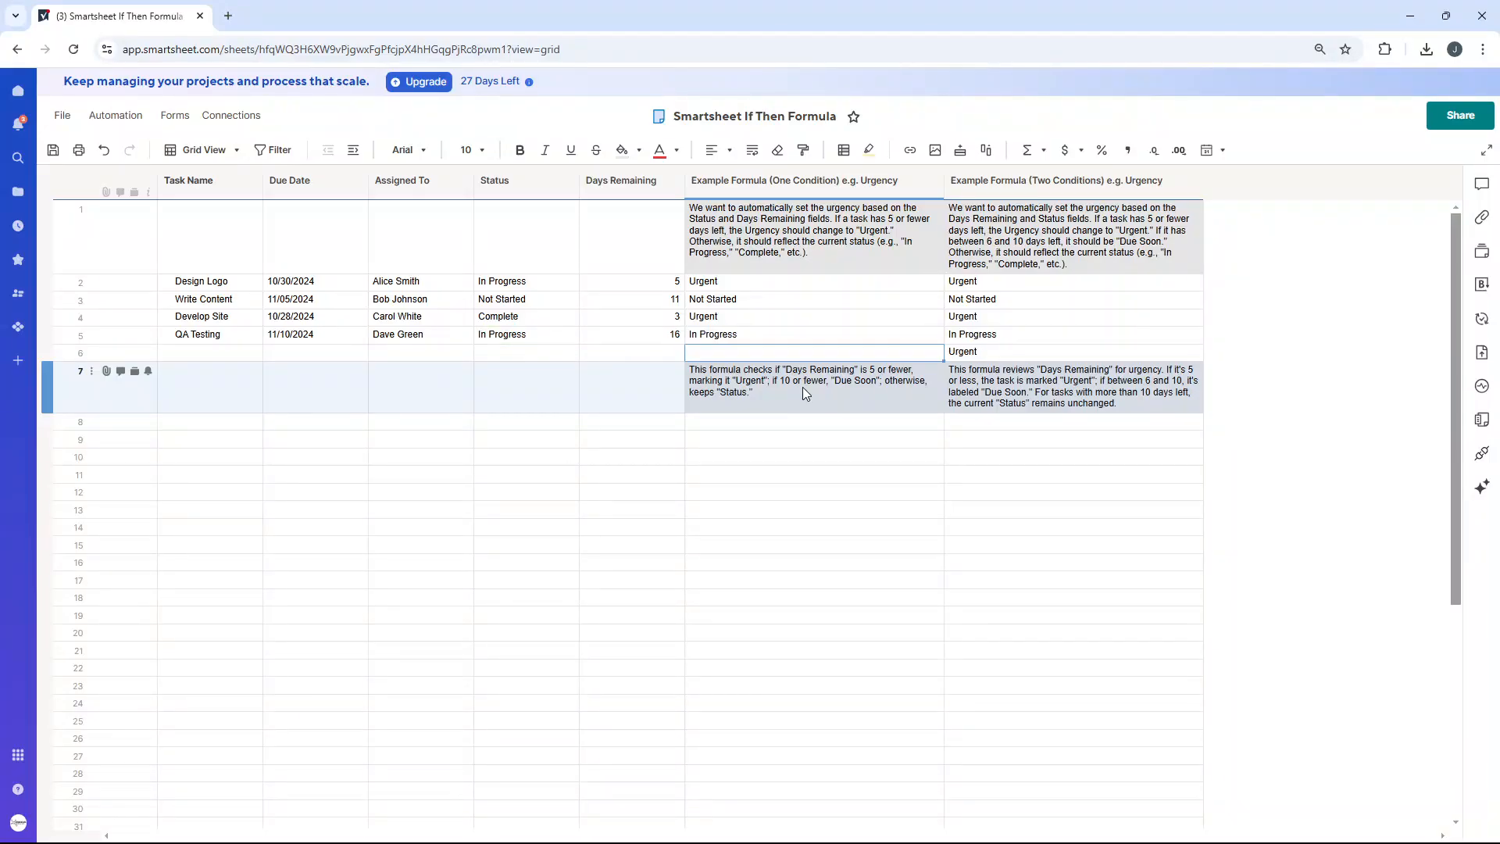
Read the full urgency rule description in row 1 of the two-condition example column
left_click(1010, 235)
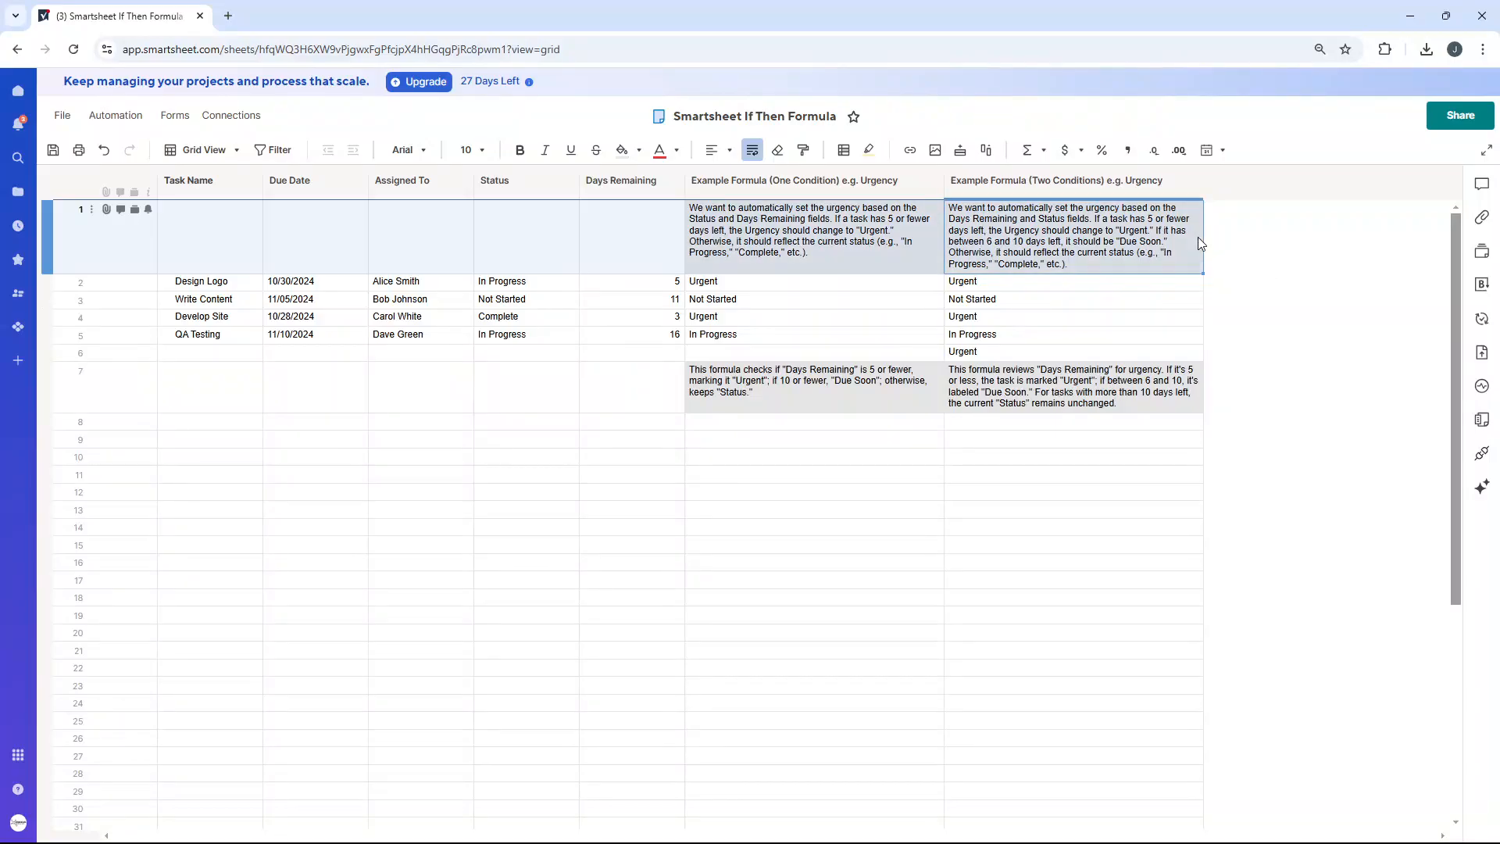
double_click(1046, 242)
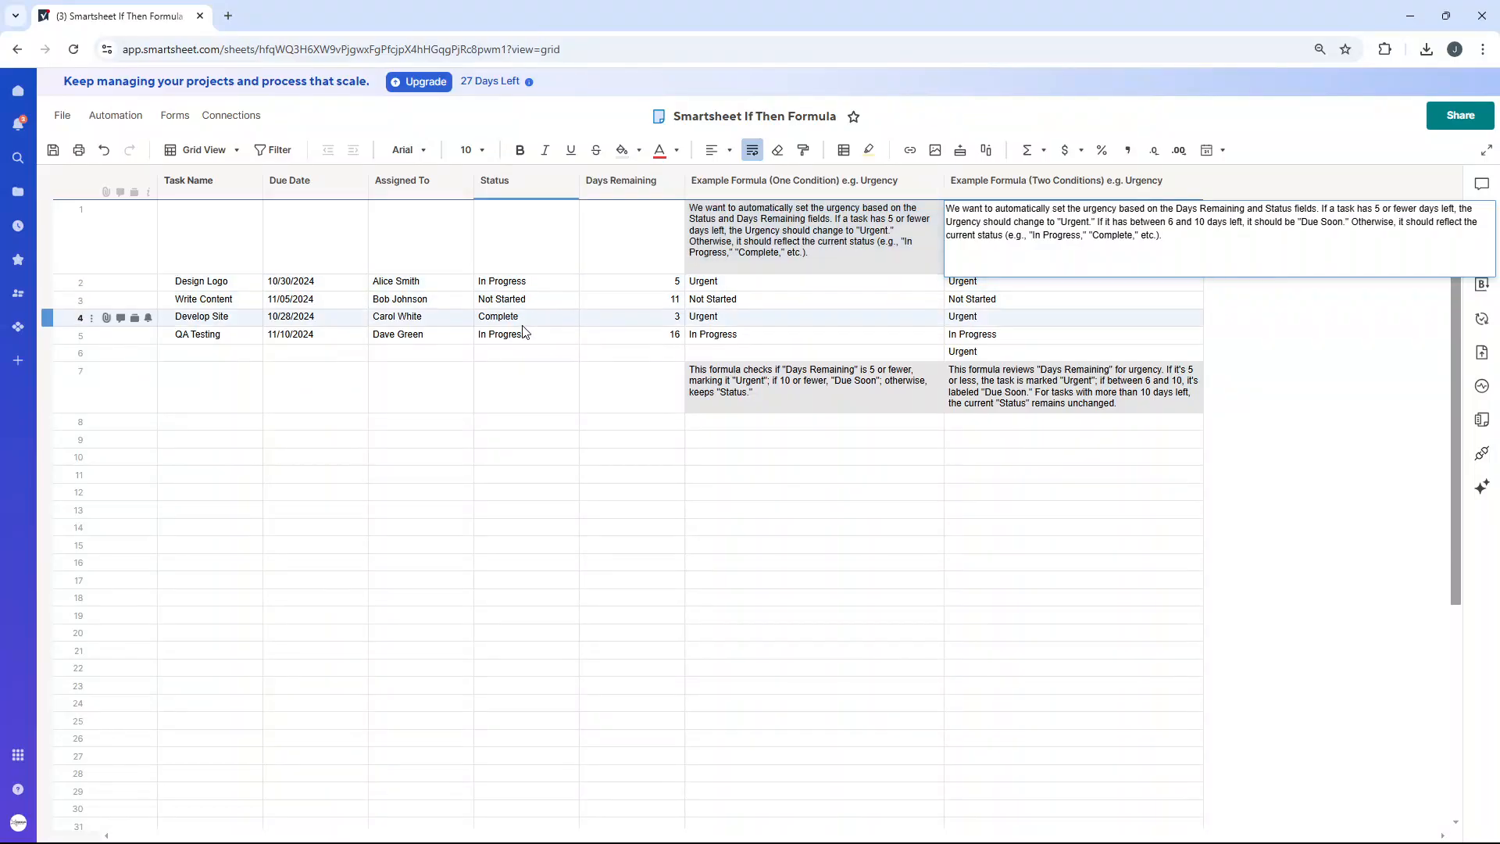
key("Escape")
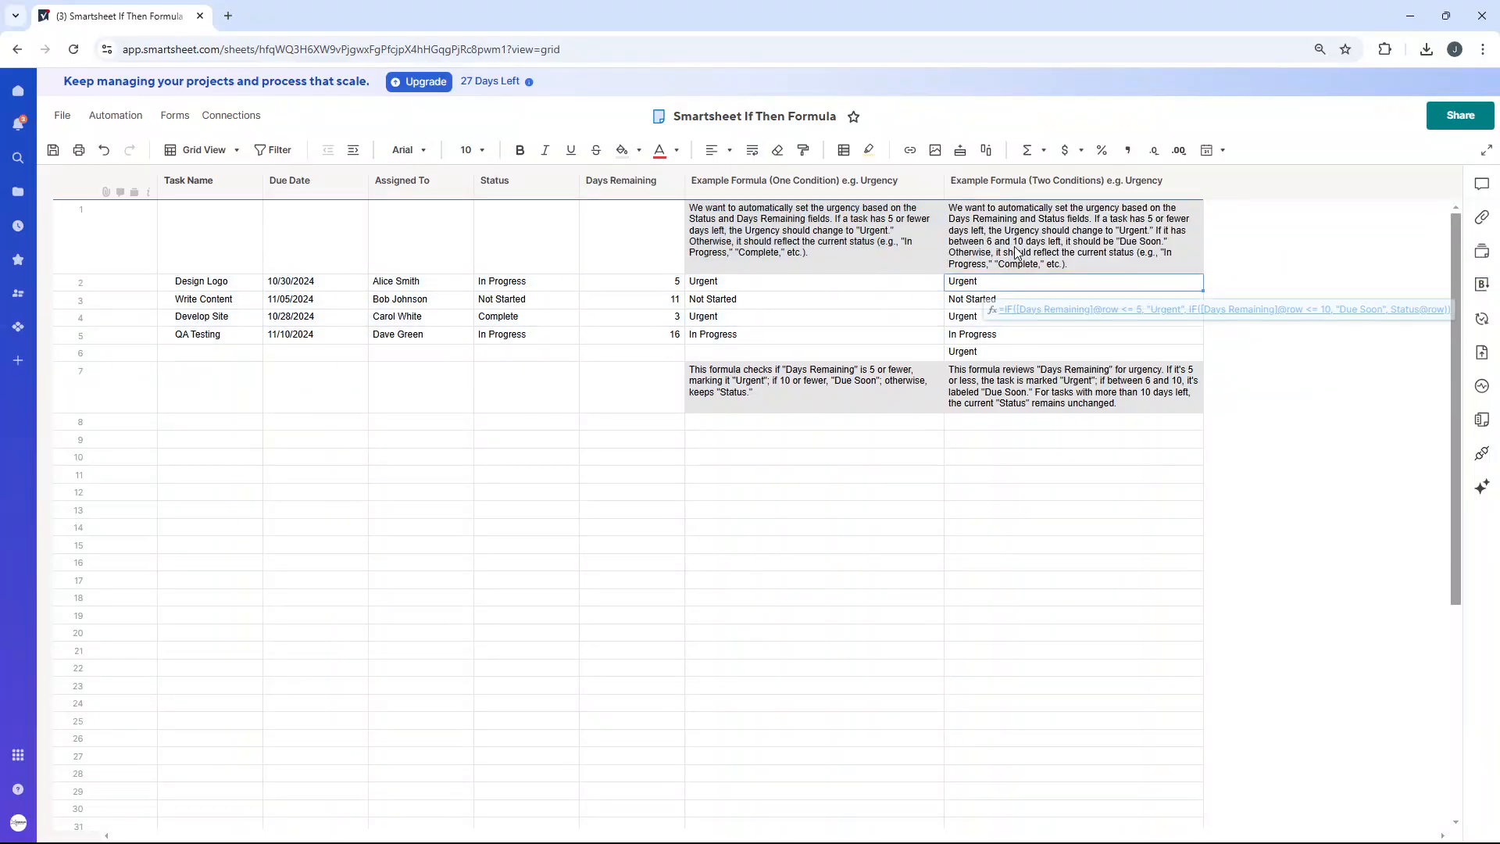
Inspect the nested IF formula in the two-condition urgency cell of the Design Logo task
left_click(1008, 283)
double_click(1008, 286)
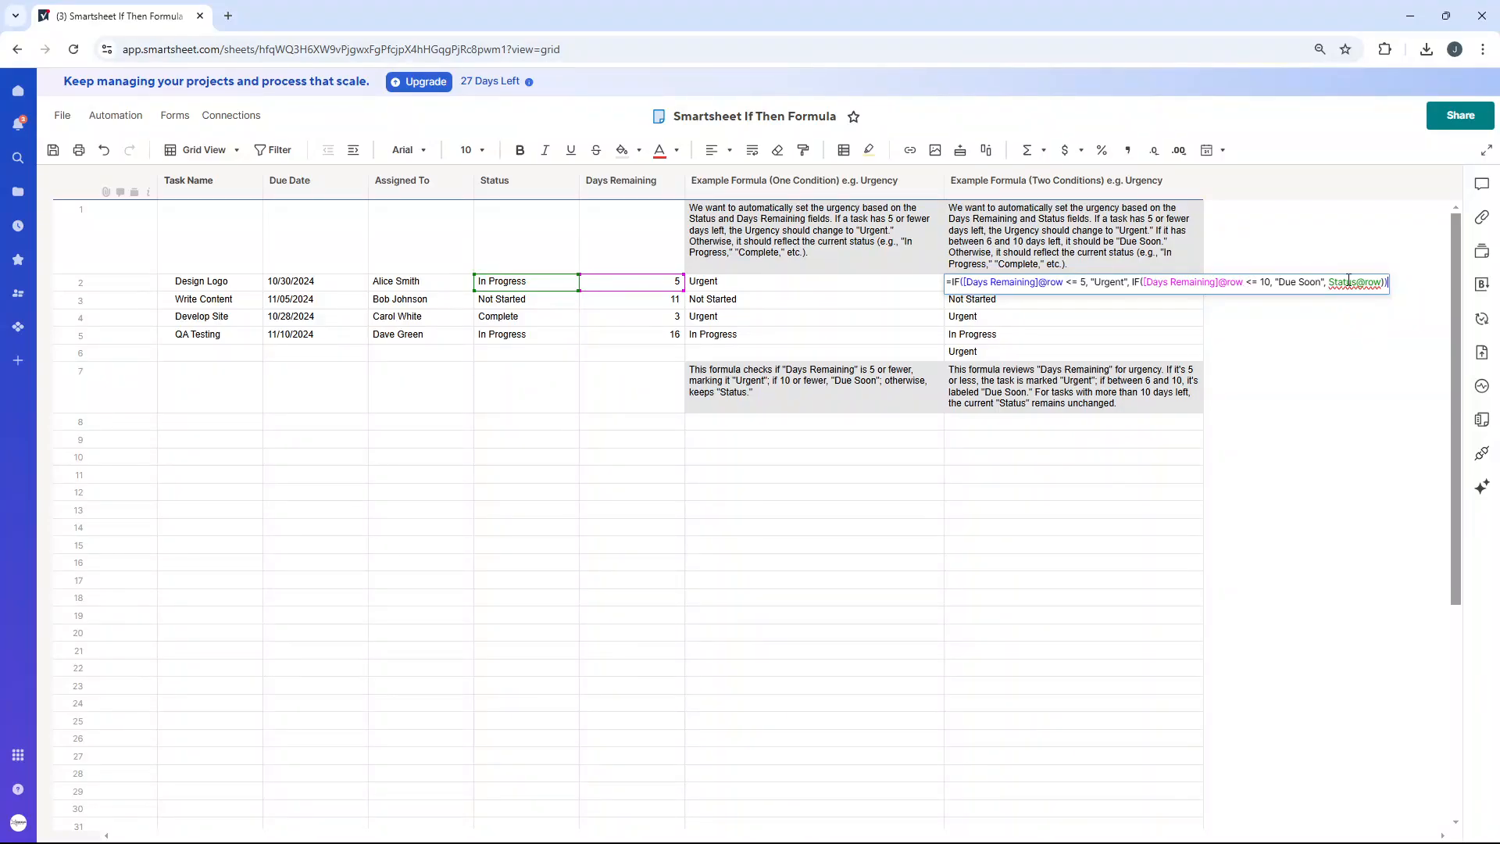
key("Return")
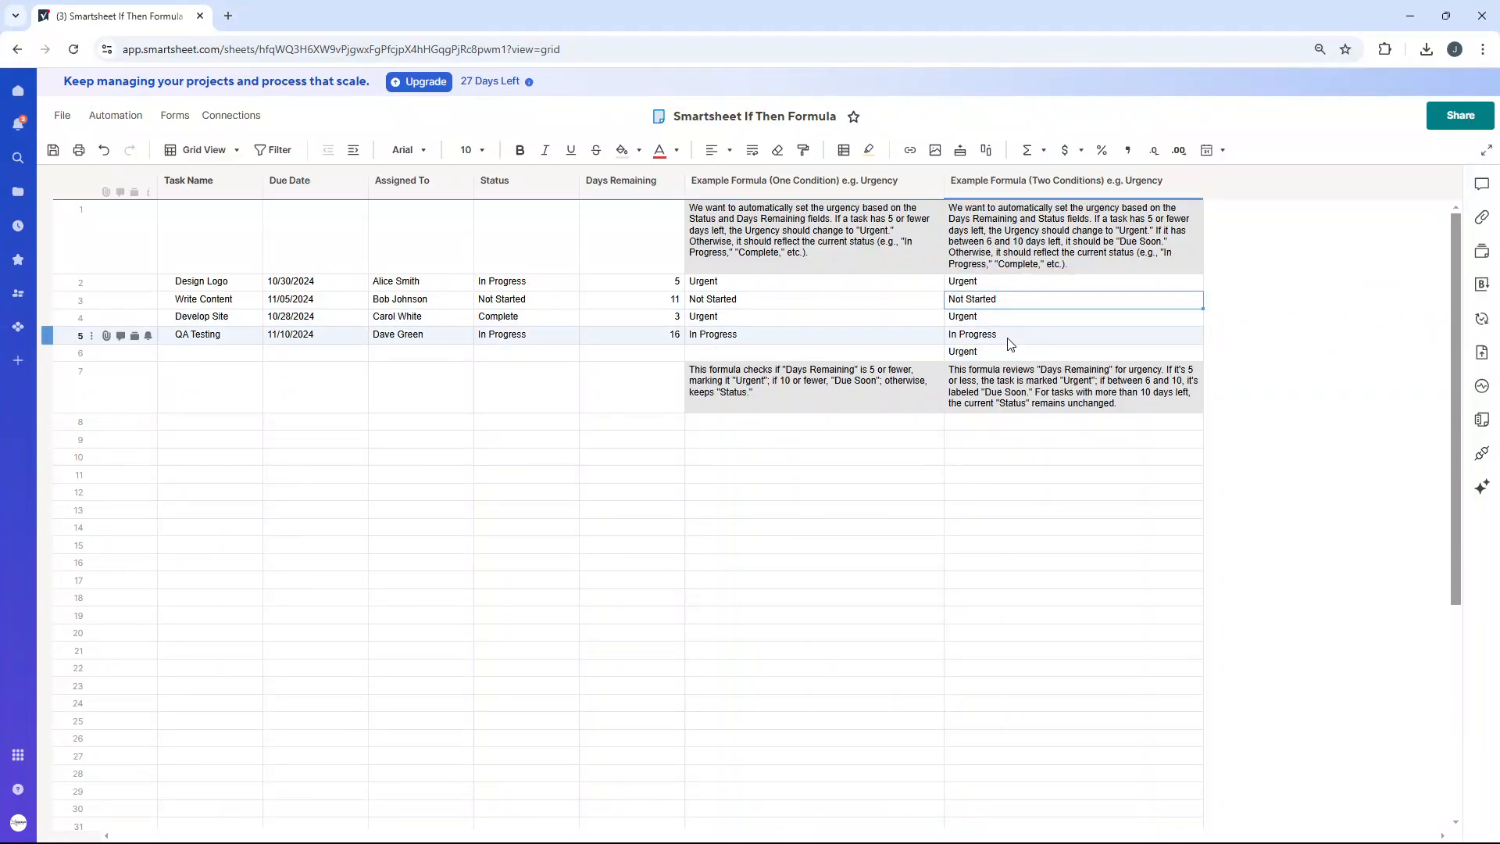
double_click(1001, 283)
key("Return")
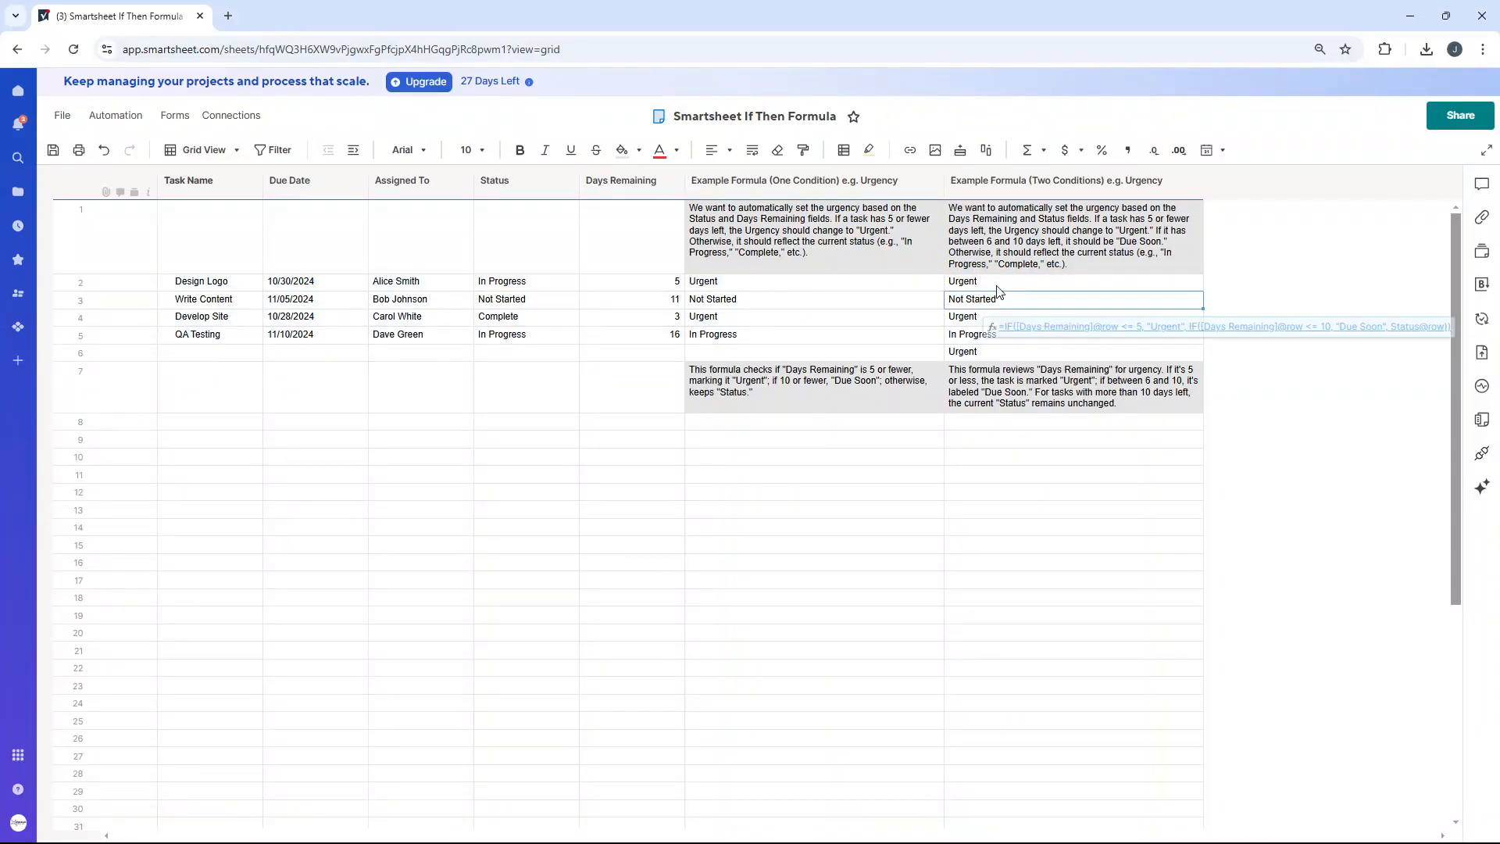
Set the Days Remaining of the Develop Site task to 10
left_click(660, 315)
type("10")
key("Return")
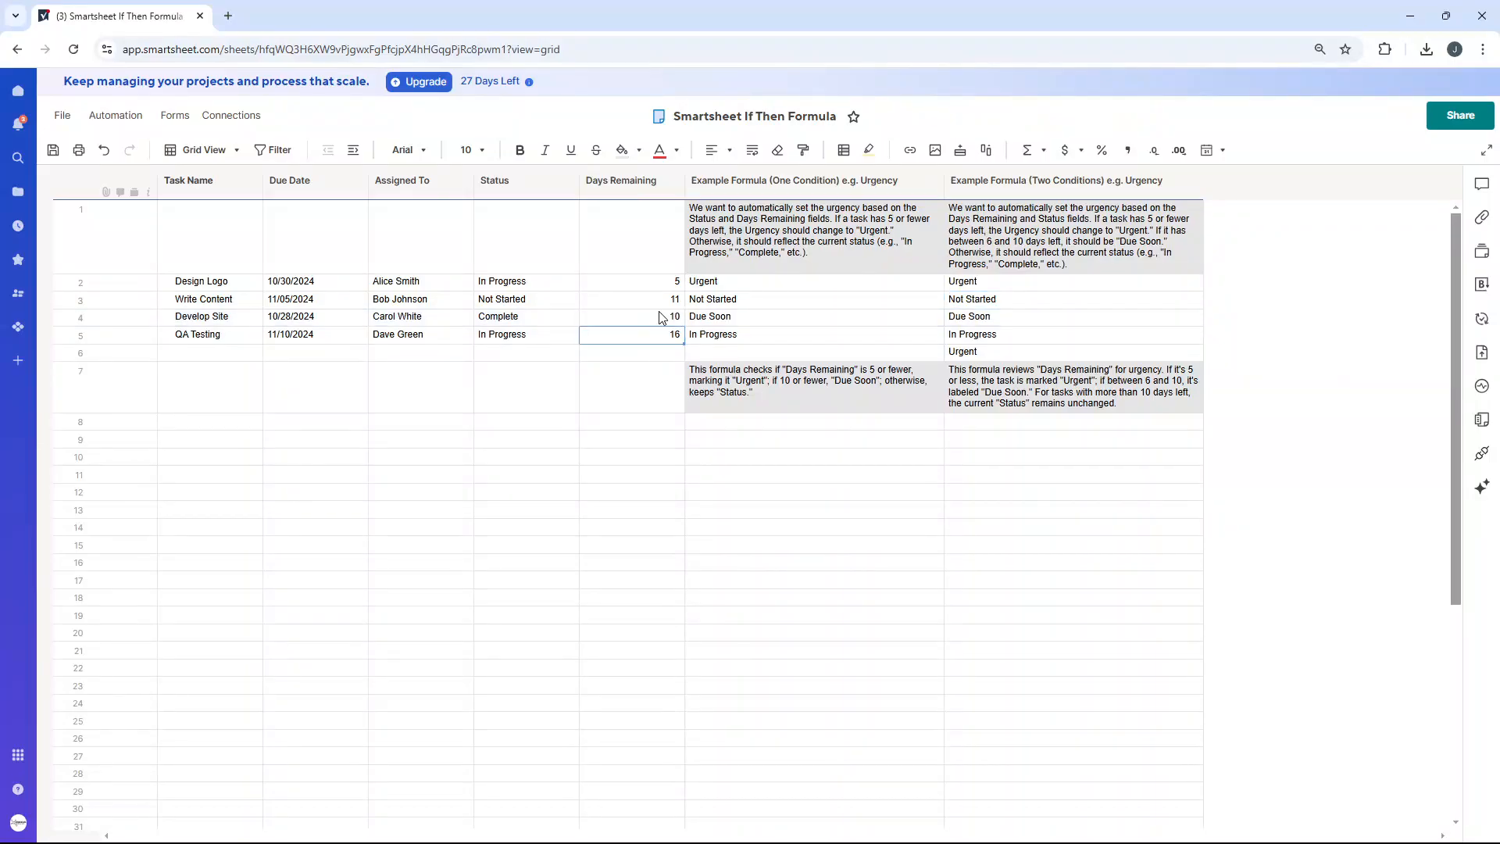
Check the two-condition urgency cell and its formula for the Develop Site task
left_click(1003, 319)
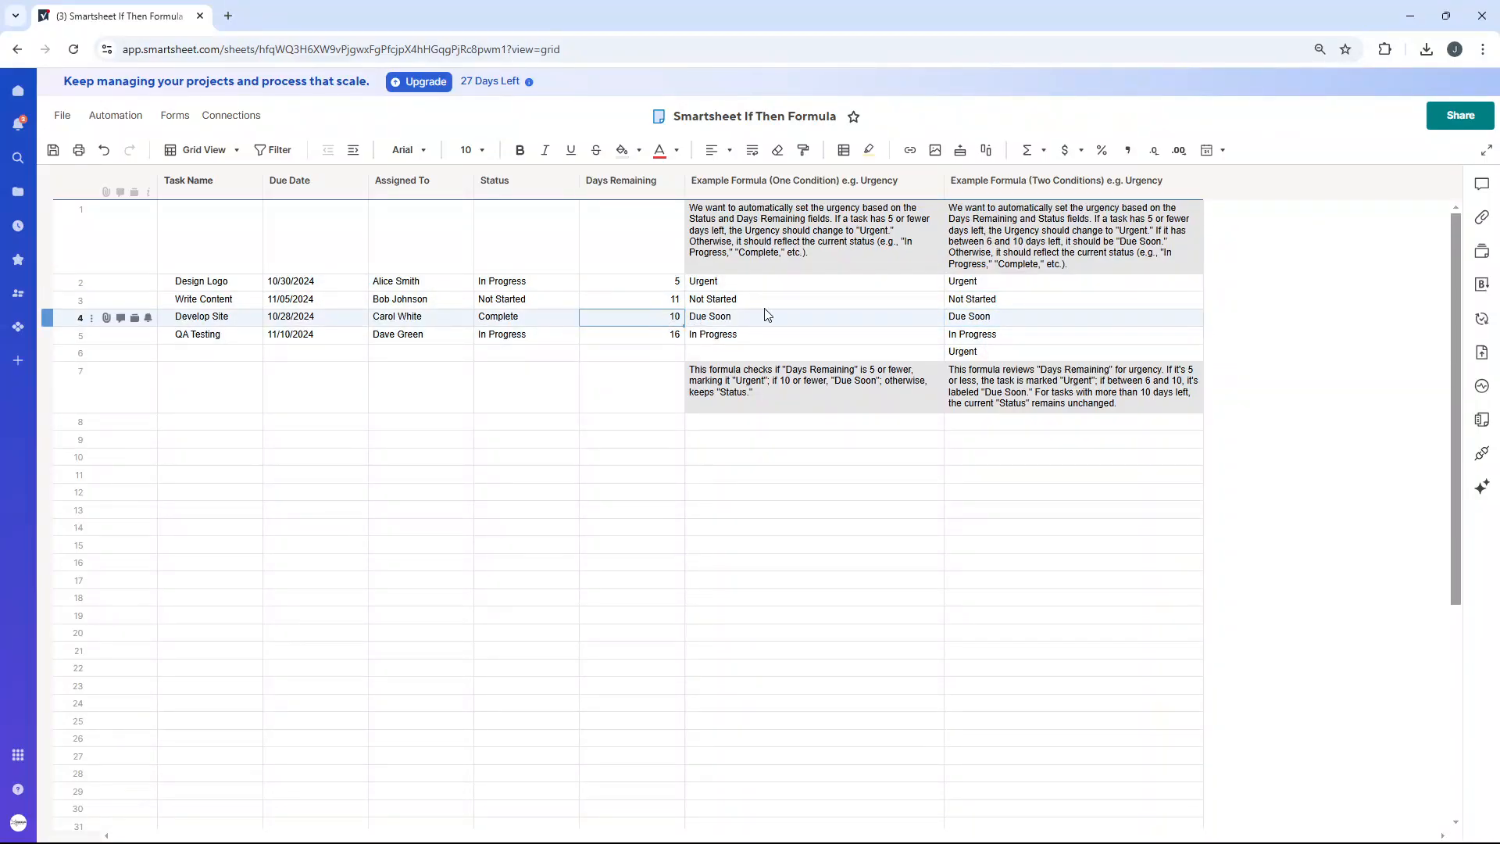
double_click(1017, 316)
key("Return")
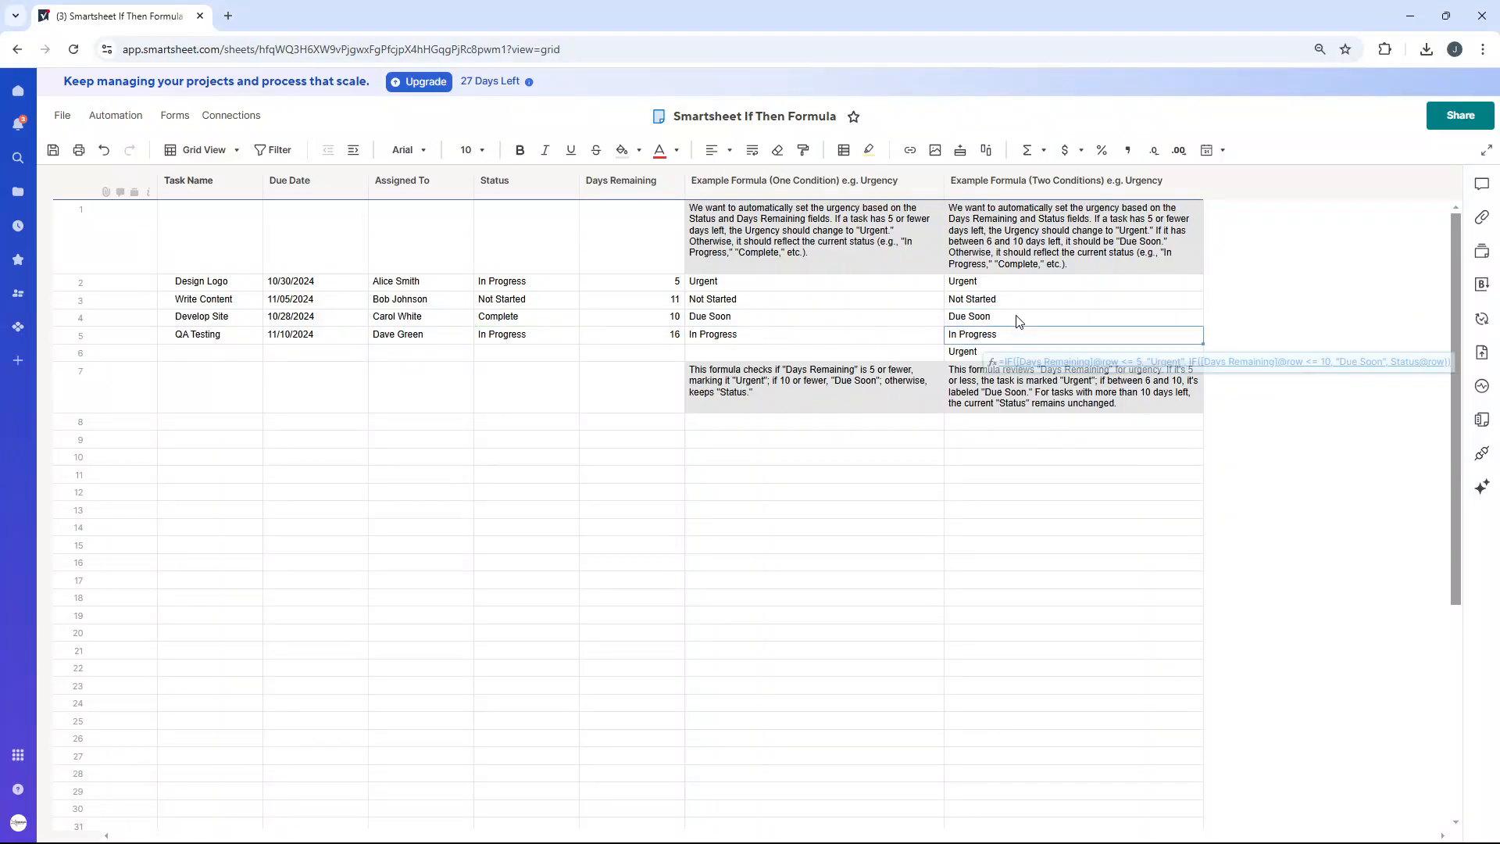
double_click(1017, 318)
Read the formula explanation in row 7 of the two-condition example column
left_click(1053, 389)
double_click(1053, 389)
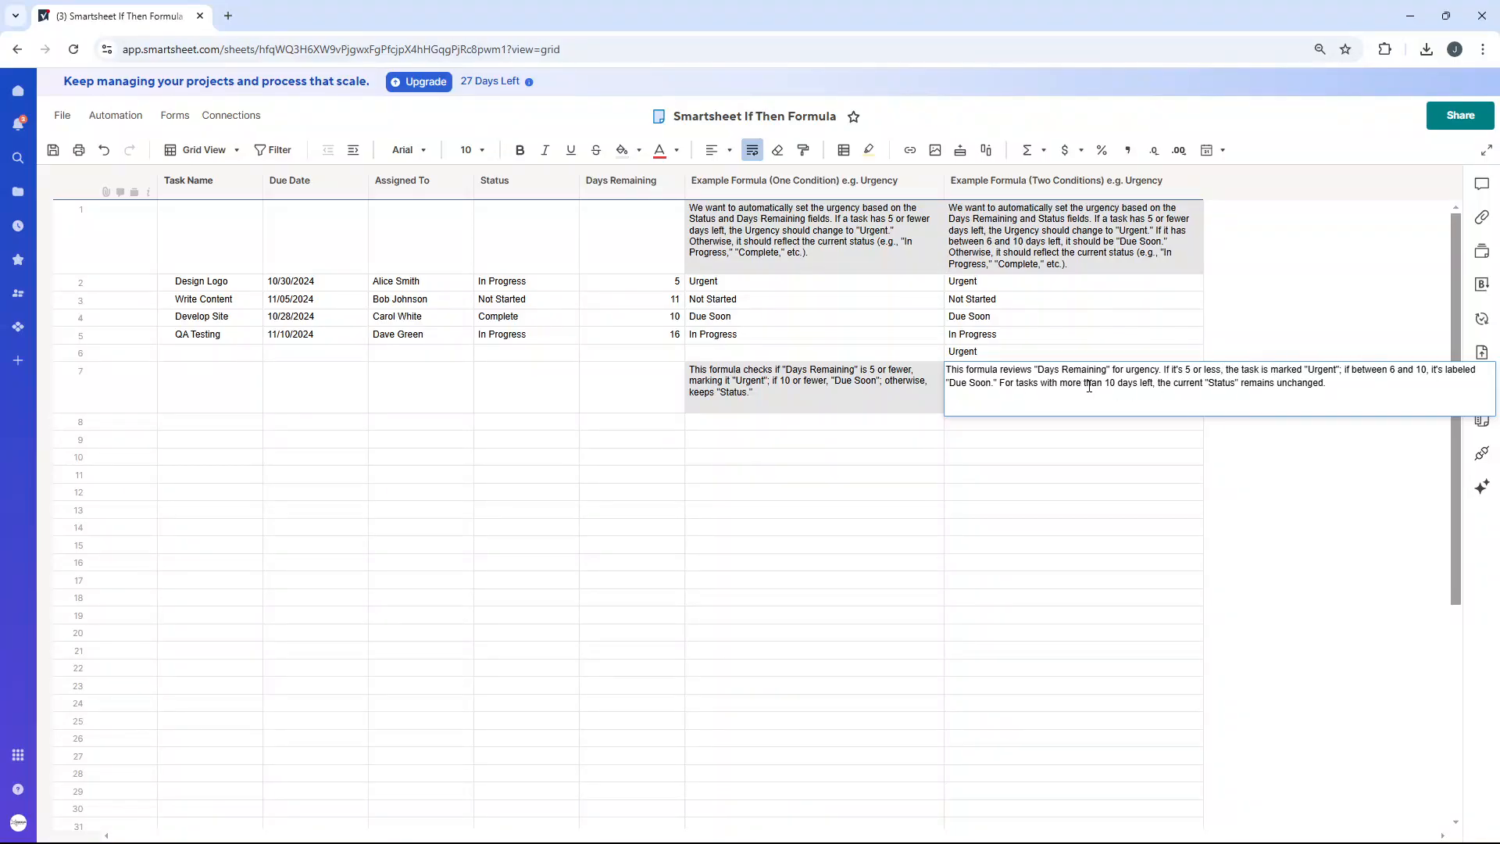
key("Return")
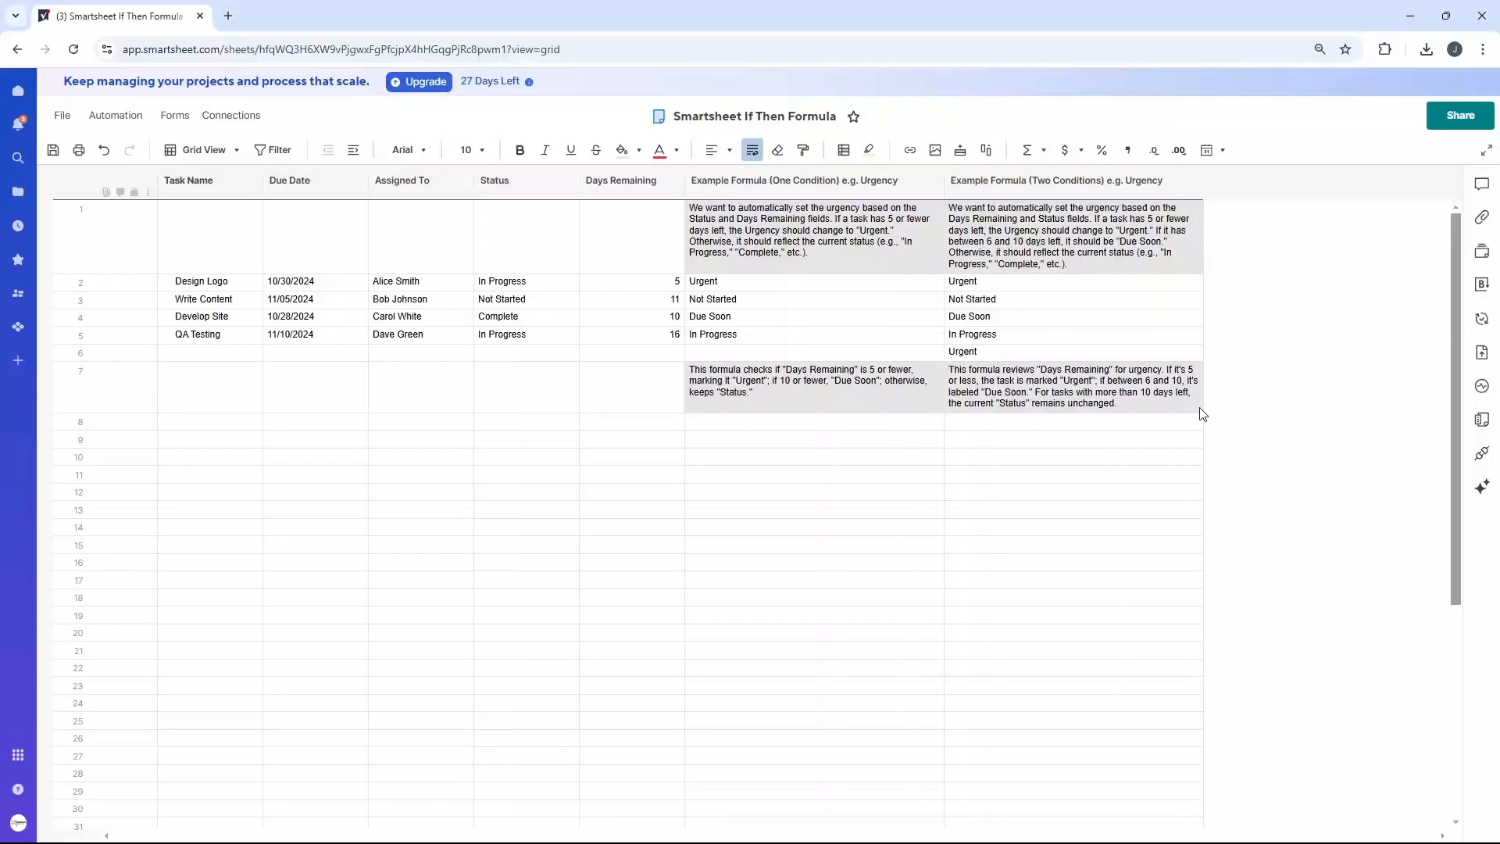
Examine the "Urgent" condition and the nested "Due Soon" IF in the Design Logo task's two-condition formula, leaving it unedited
left_click(1001, 286)
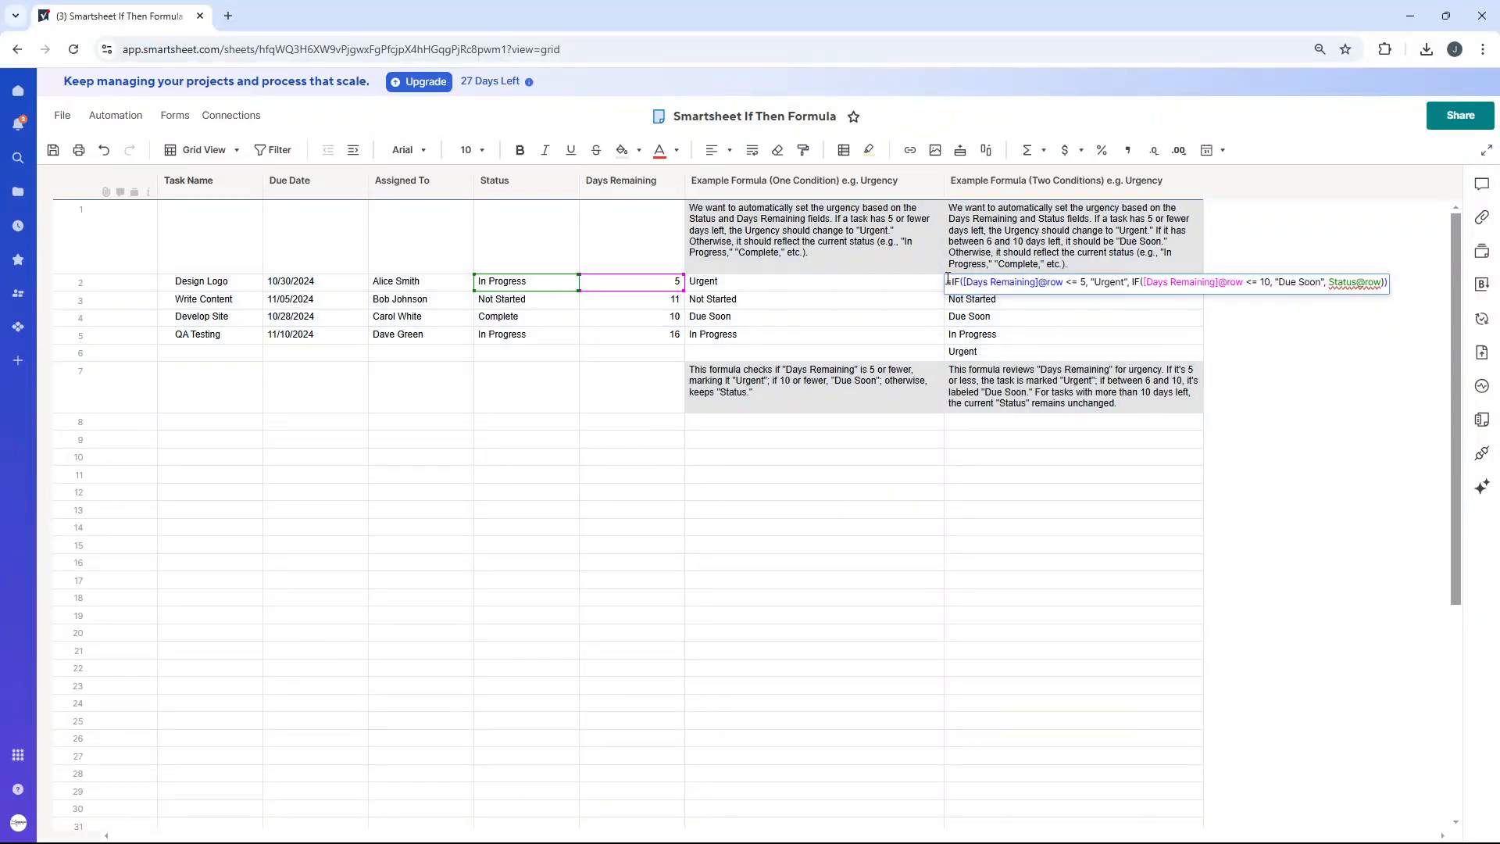
left_click_drag(948, 280, 1132, 280)
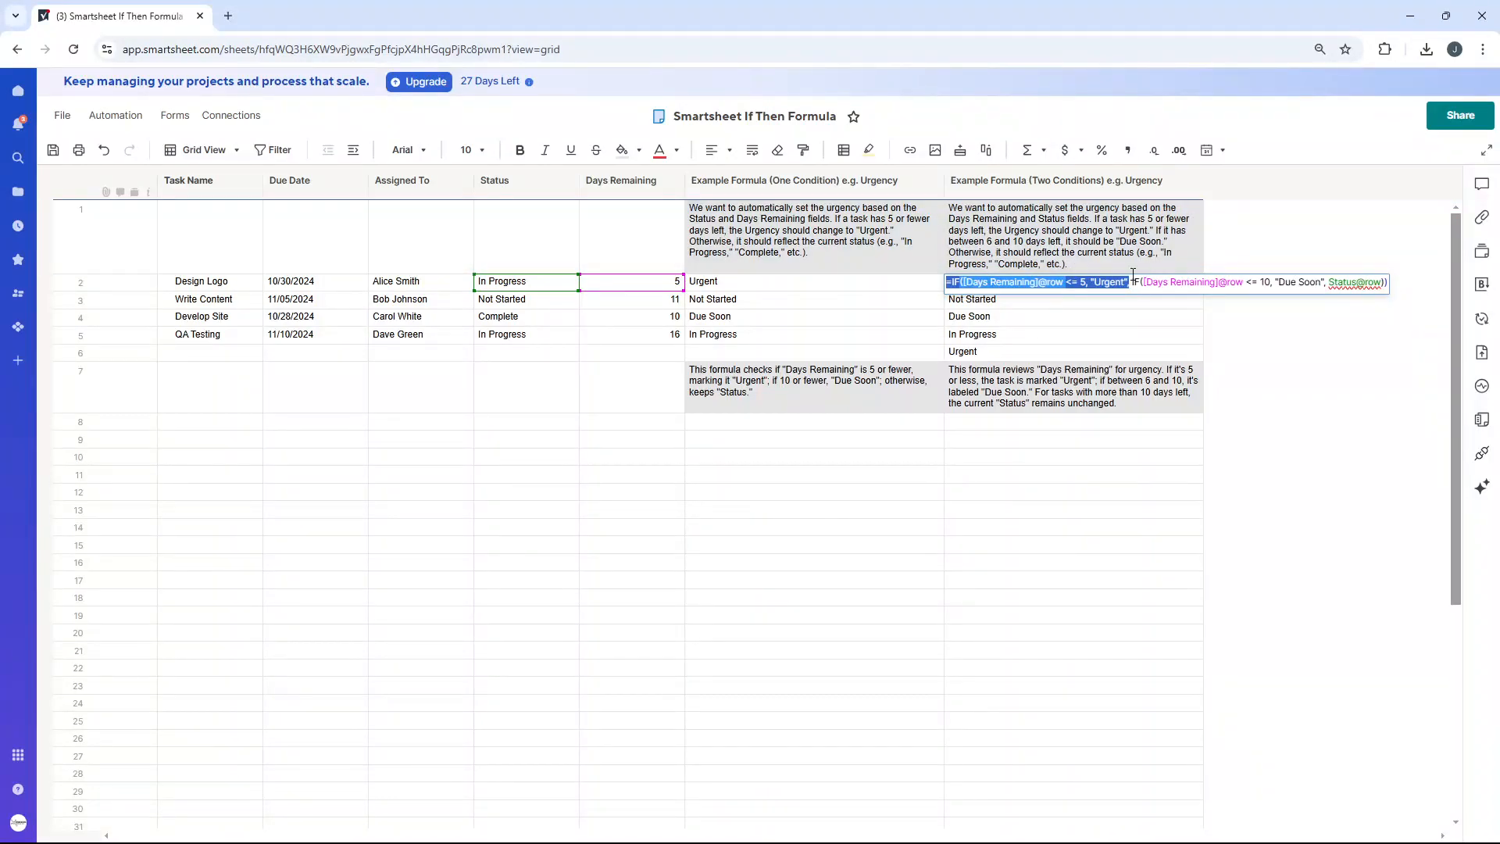
left_click_drag(1134, 283, 1388, 284)
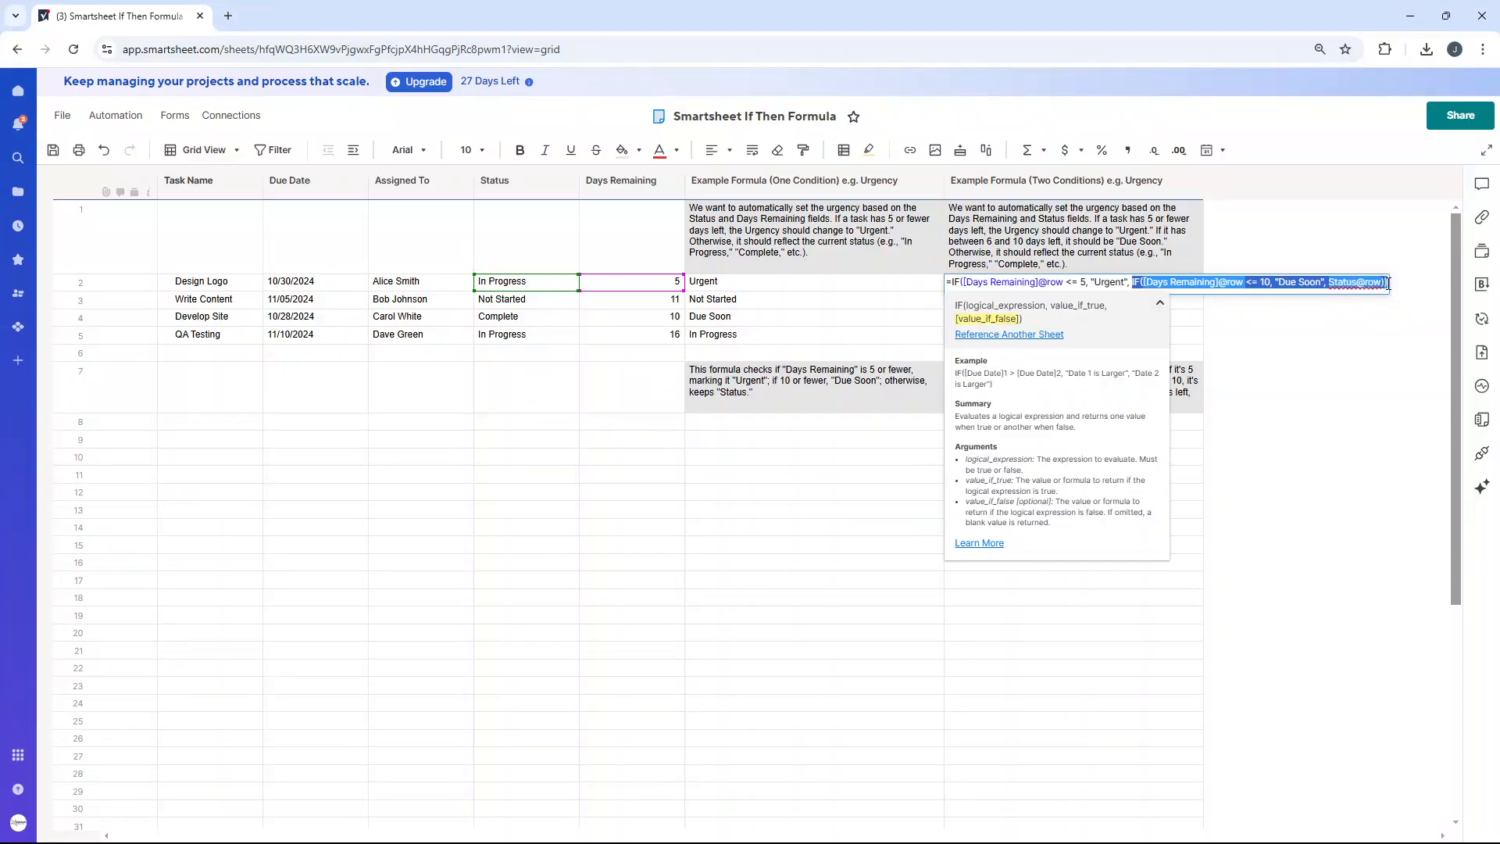
left_click(1392, 328)
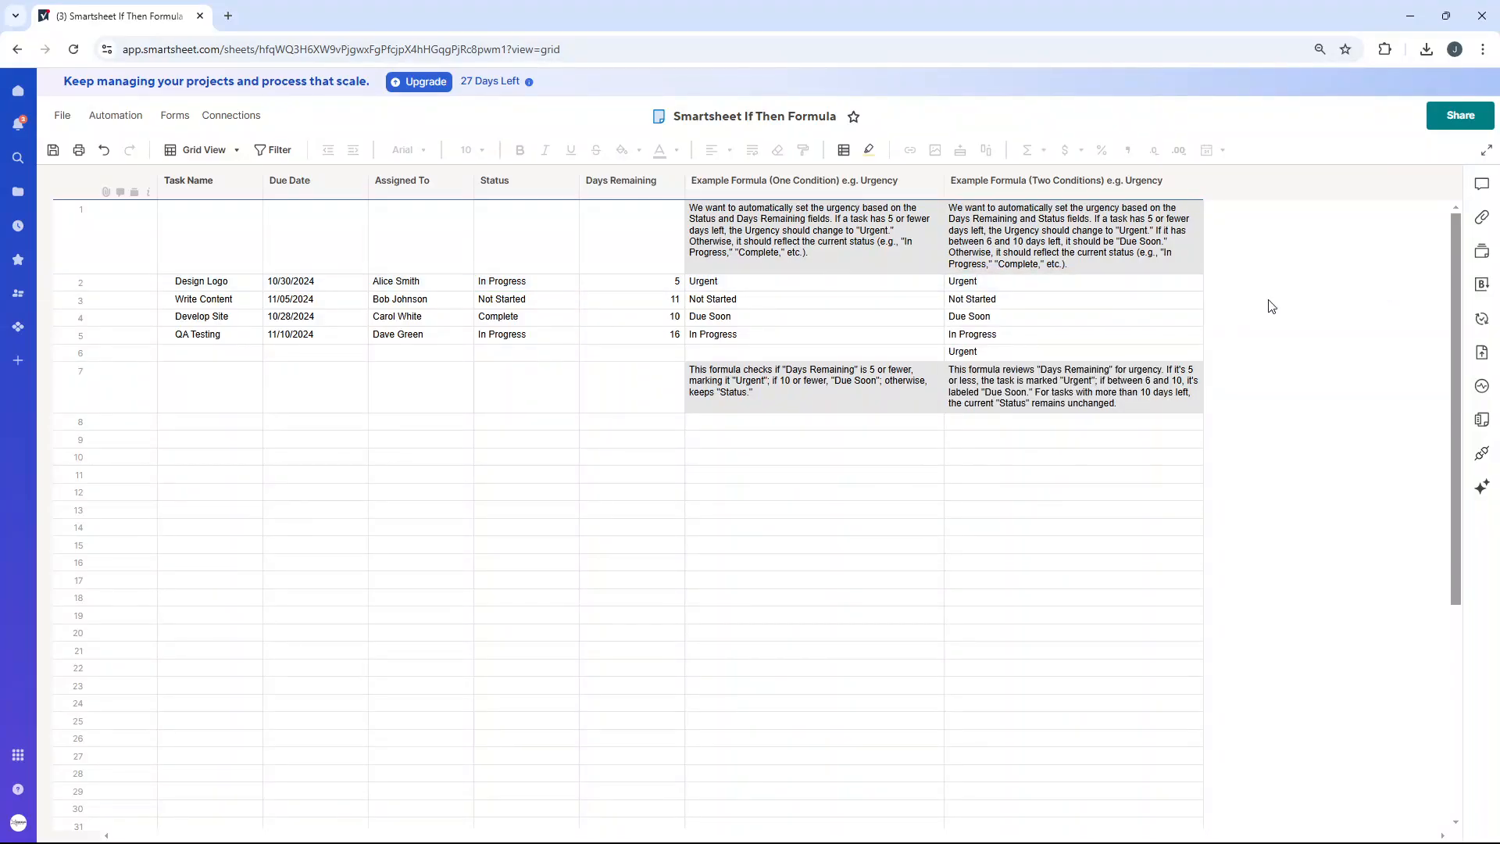